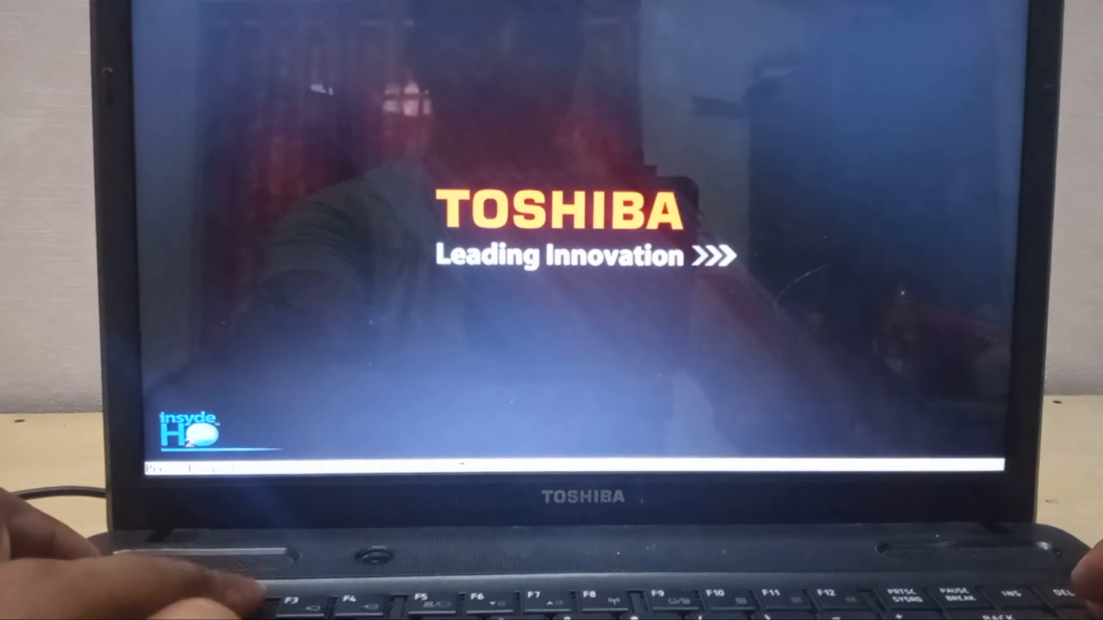
# Step: Go to the BIOS boot priority list, where USB is the first device, and exit setup saving changes
pyautogui.press('Right')
pyautogui.press('Right')
pyautogui.press('Right')
pyautogui.press('Right')
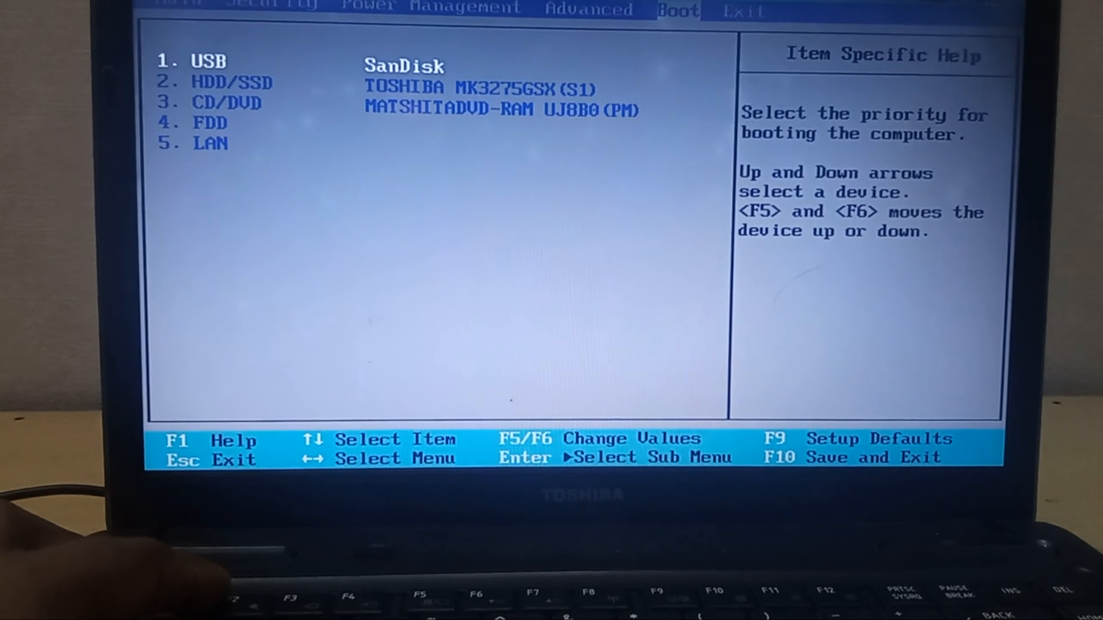
pyautogui.press('F10')
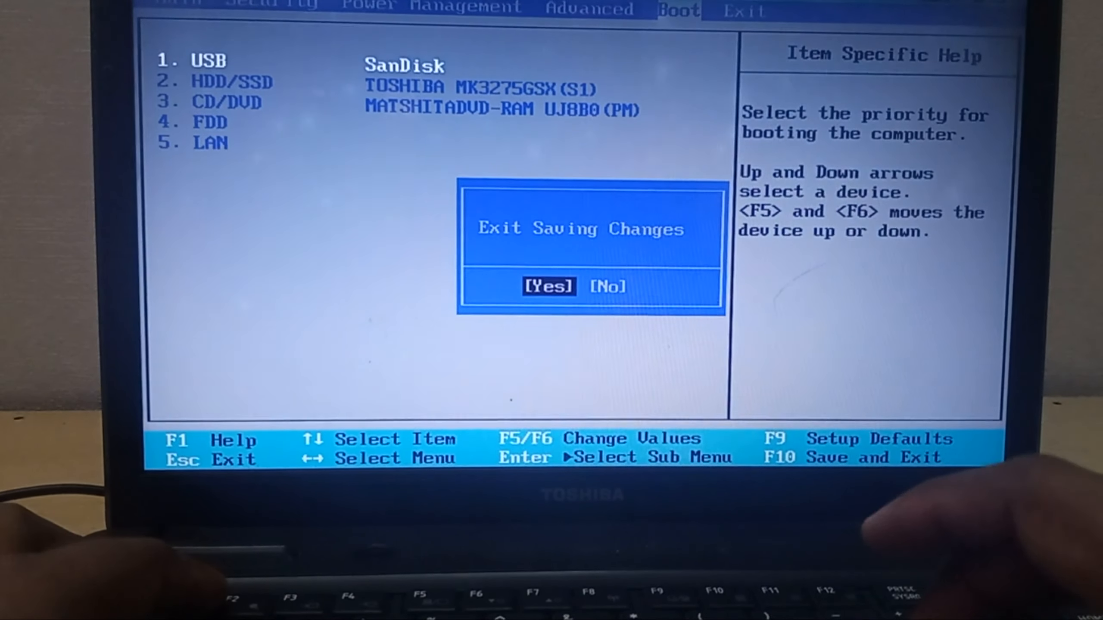
pyautogui.press('Return')
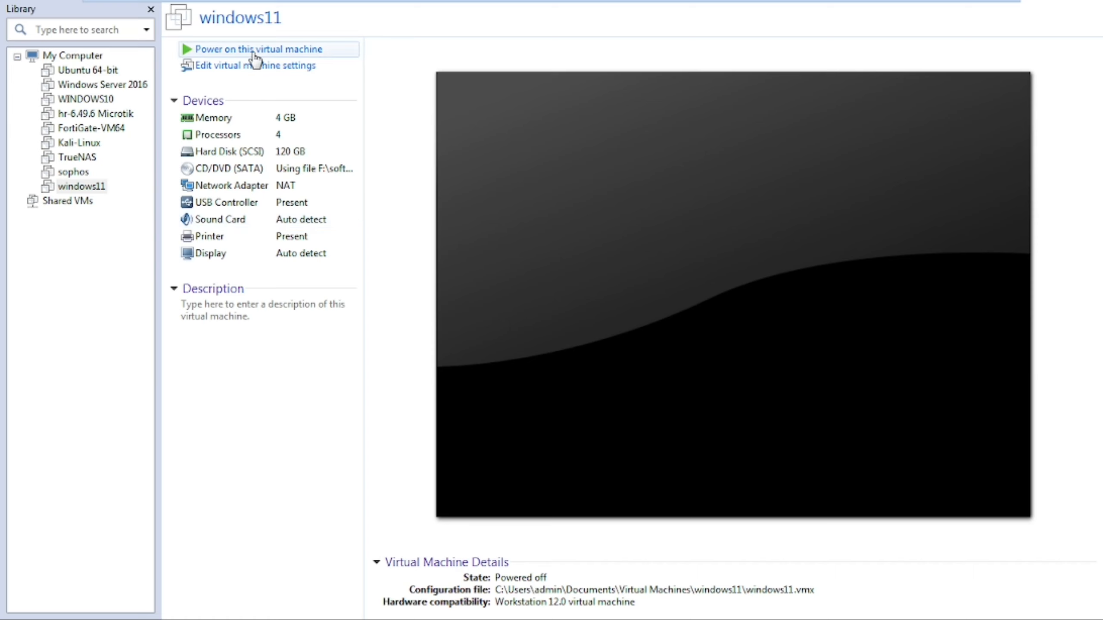
# Step: Power on the windows11 virtual machine and start Windows Setup with English (United States) and the US keyboard
pyautogui.click(255, 52)
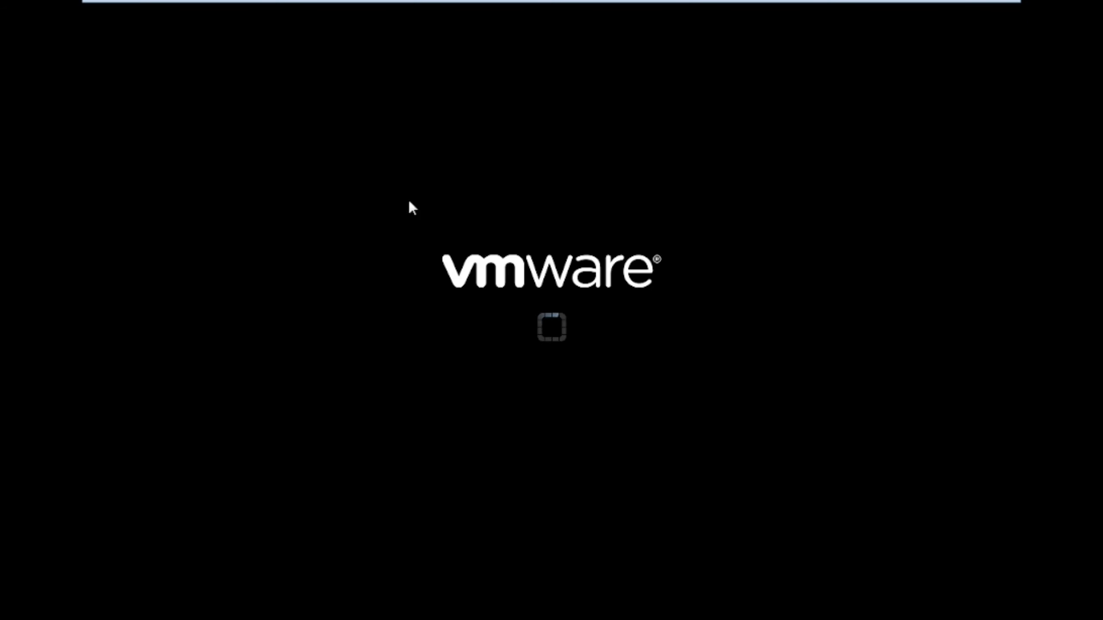
pyautogui.click(532, 232)
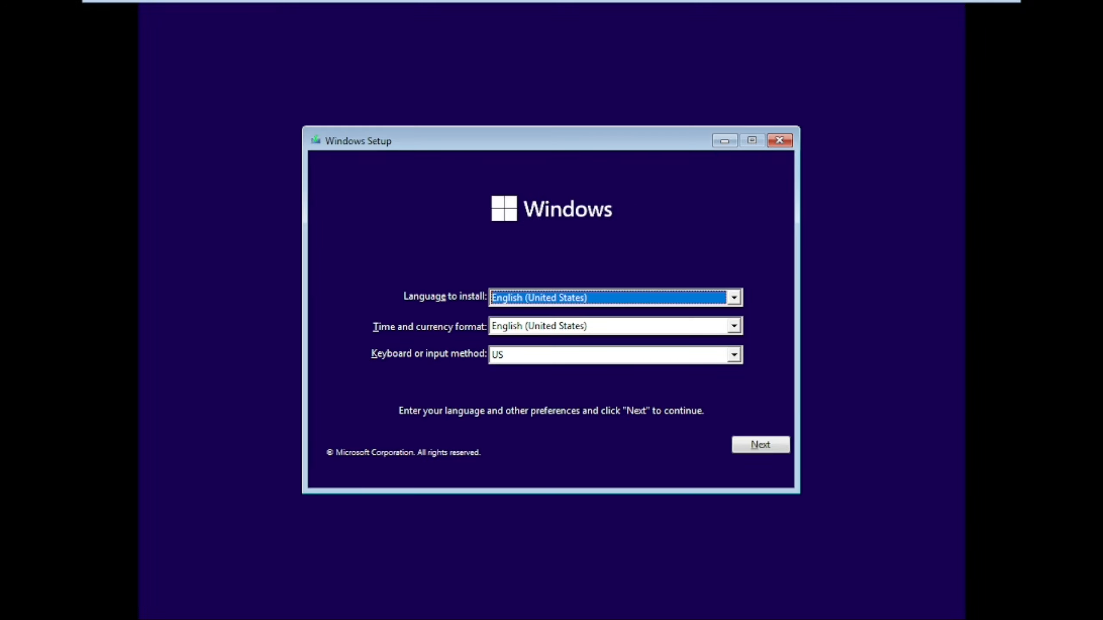
pyautogui.click(780, 449)
pyautogui.click(555, 328)
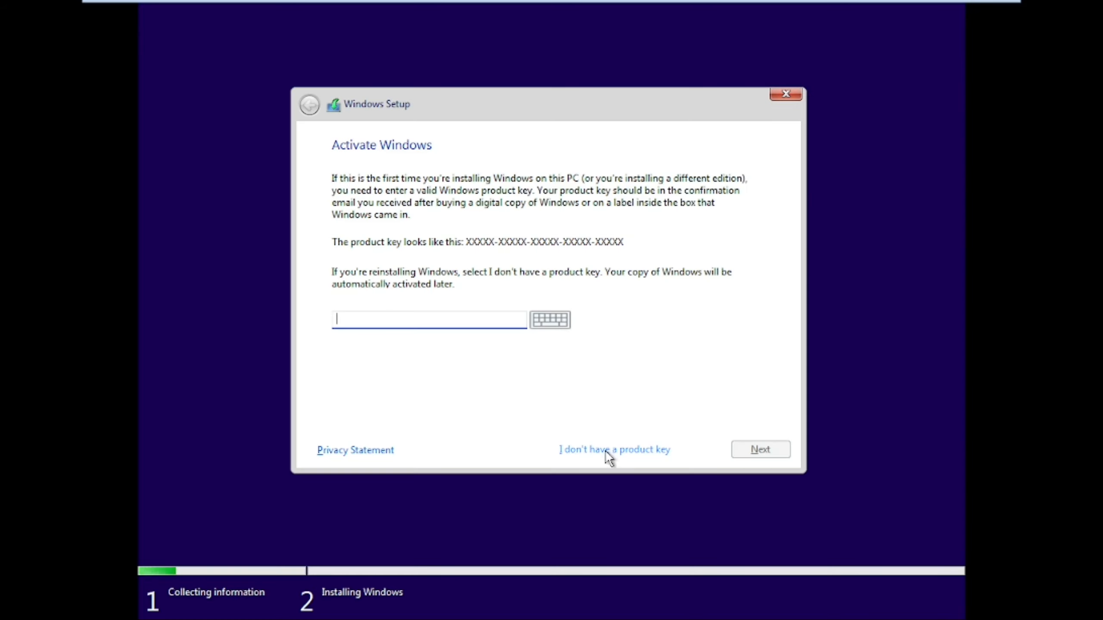
# Step: Try to install Windows 11 Pro without a product key, and quit the setup wizard
pyautogui.click(617, 449)
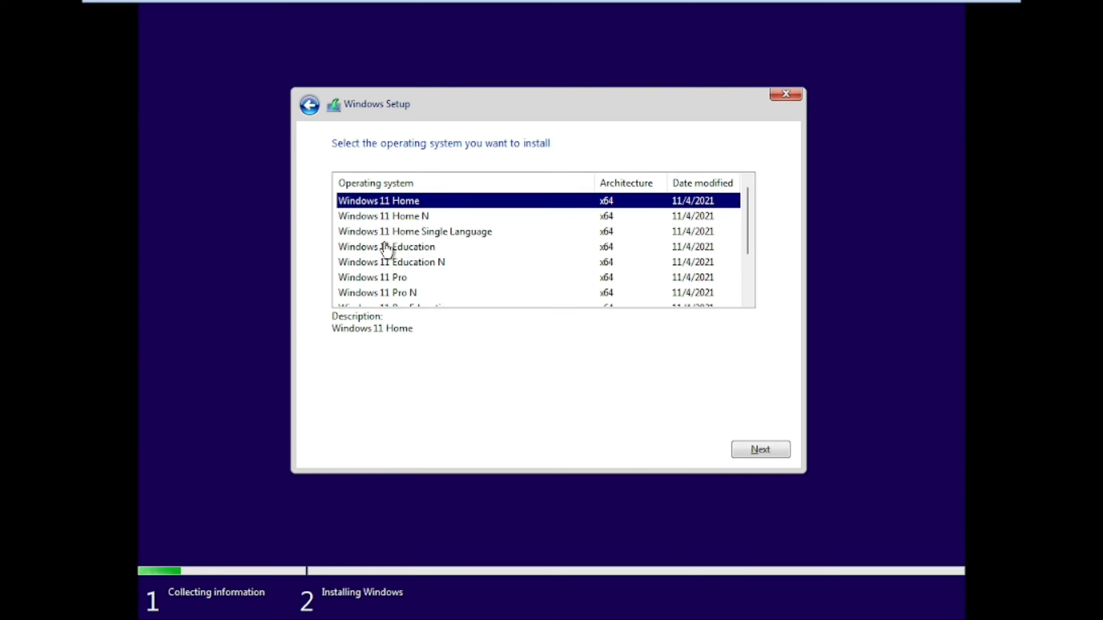
pyautogui.click(397, 278)
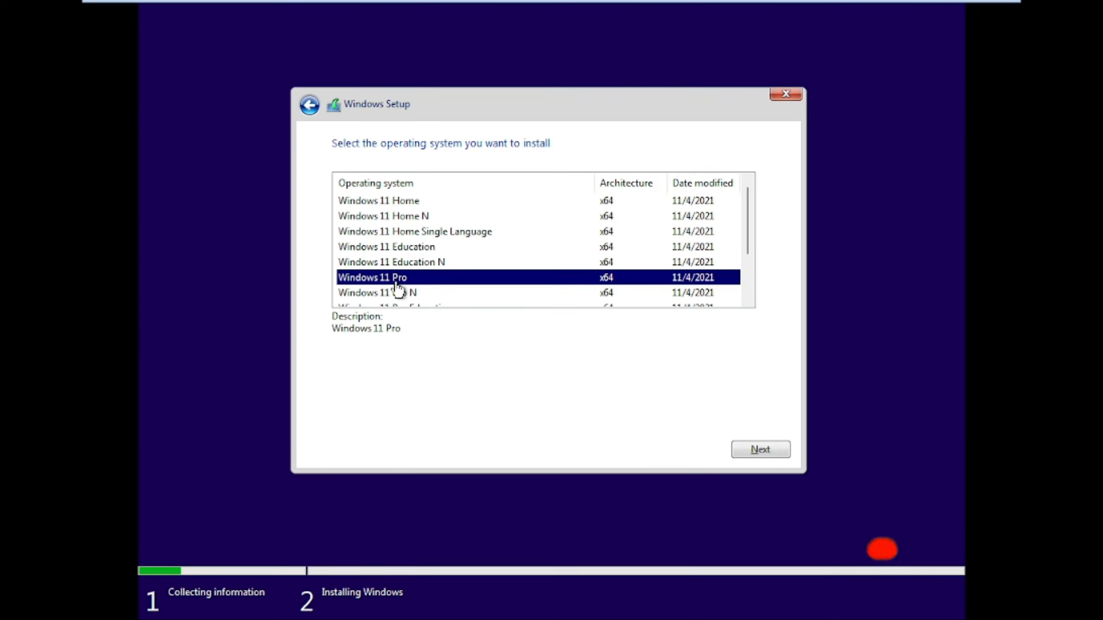
pyautogui.click(766, 450)
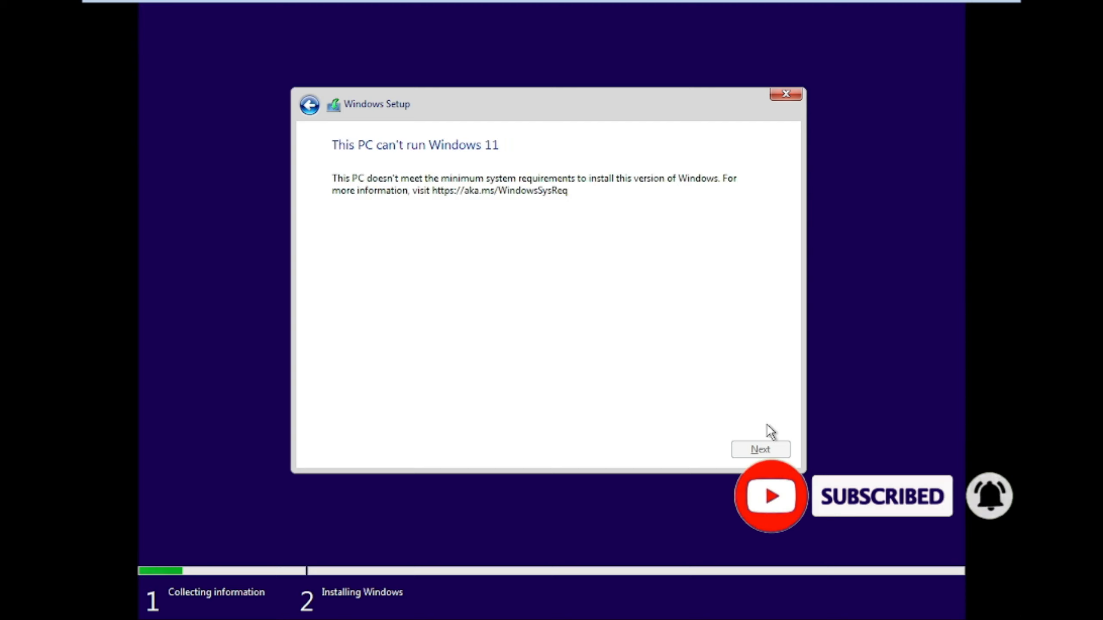
pyautogui.click(786, 93)
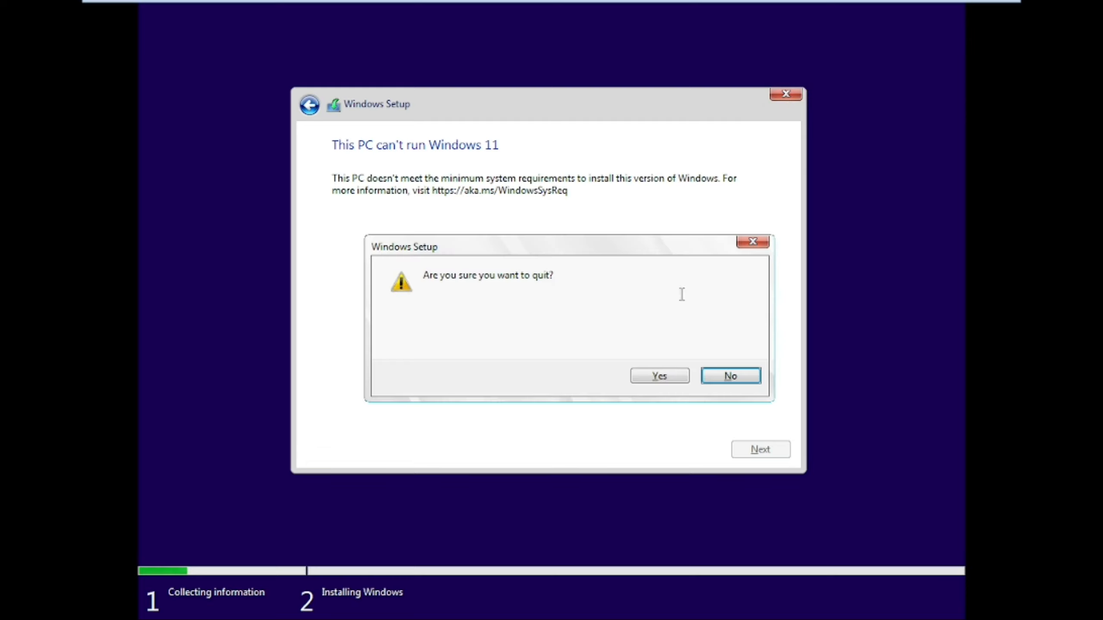
pyautogui.click(666, 374)
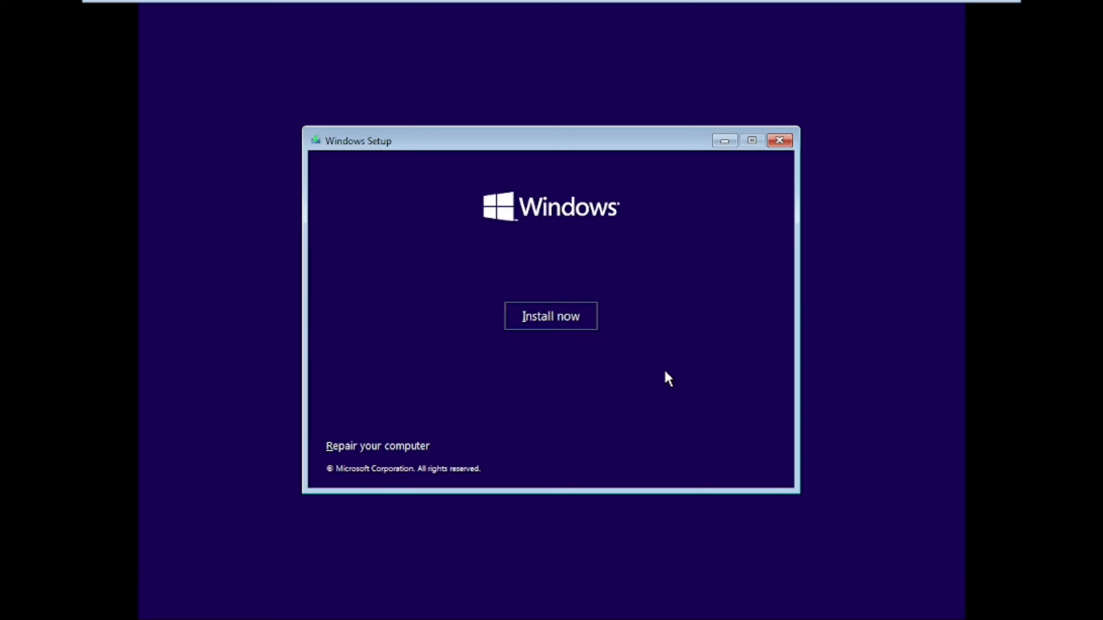
# Step: Open a command prompt in Windows Setup, run regedit and maximize the Registry Editor
pyautogui.hotkey('shift', 'F10')
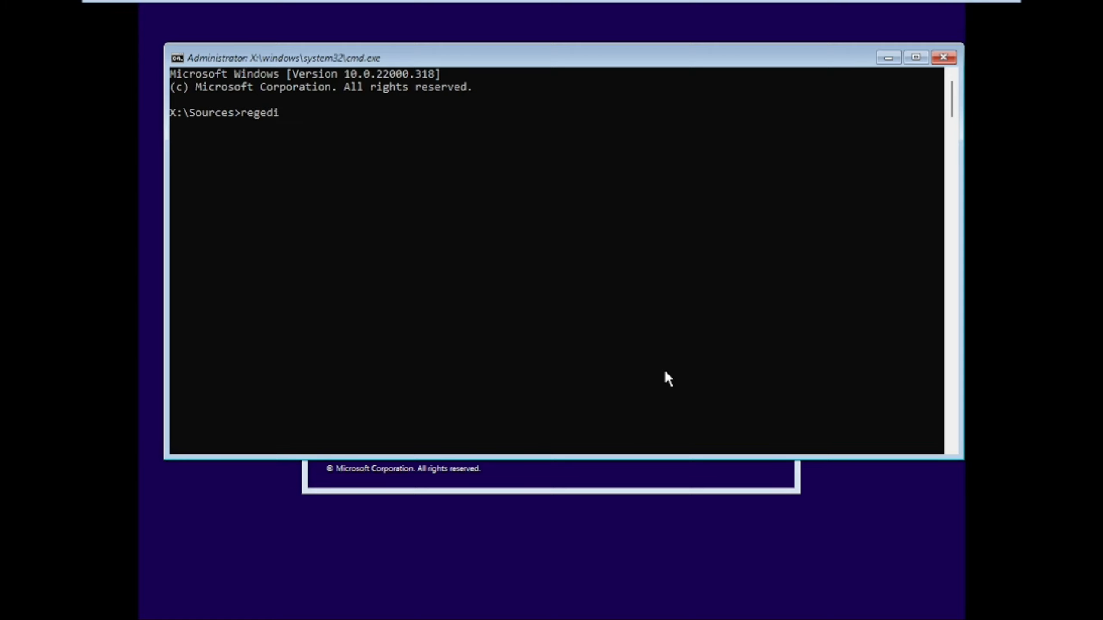
pyautogui.press('Return')
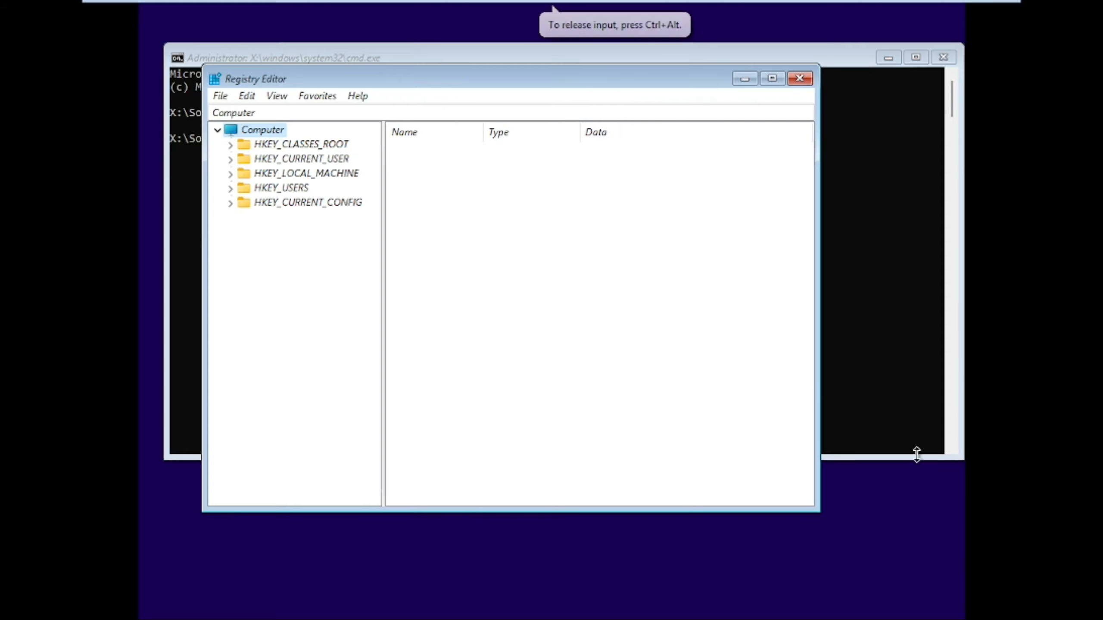
pyautogui.click(772, 79)
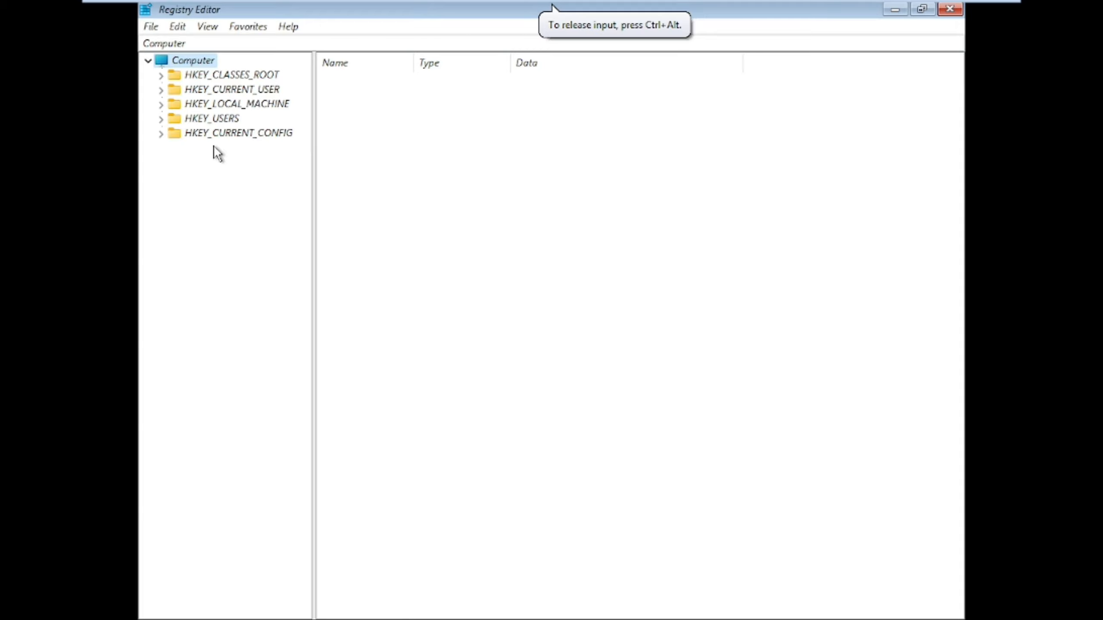
# Step: Browse to HKEY_LOCAL_MACHINE\SYSTEM and select its Setup key
pyautogui.click(160, 104)
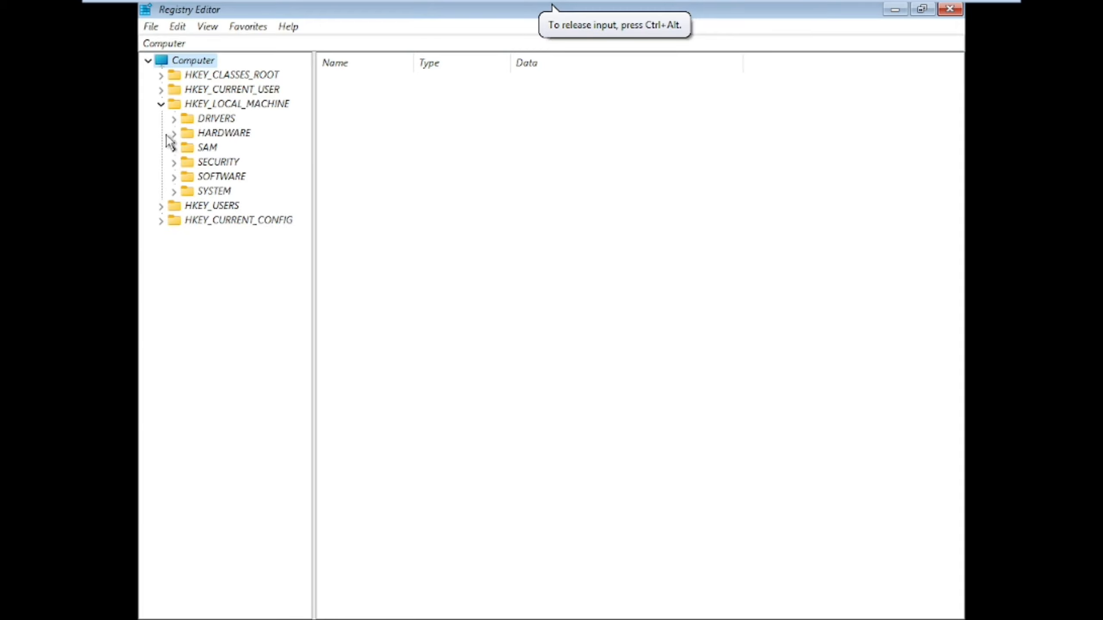
pyautogui.click(173, 191)
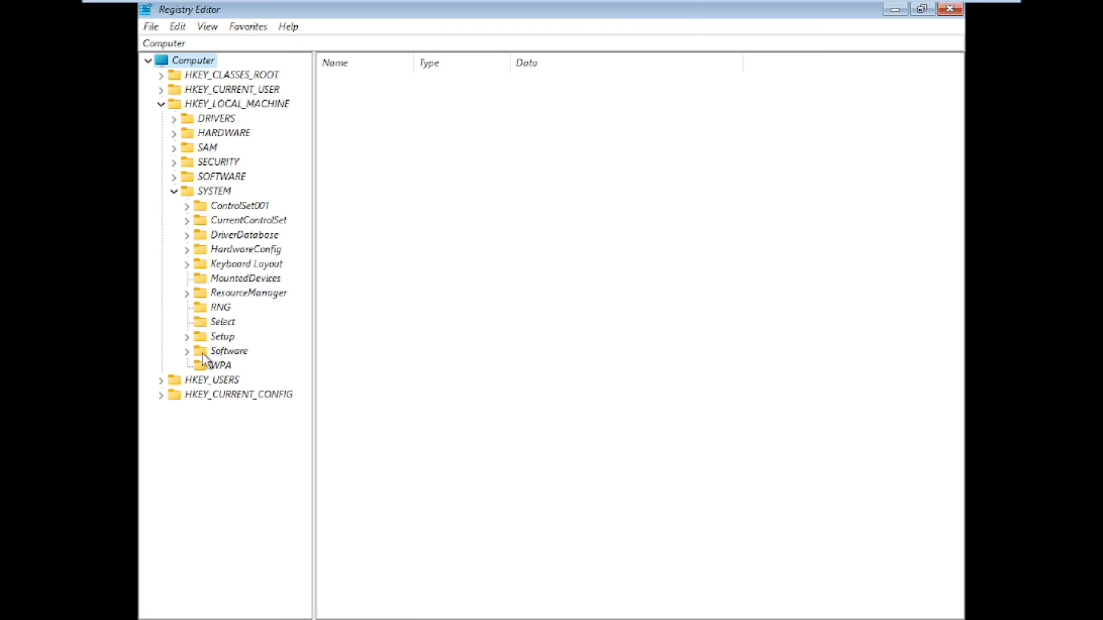
pyautogui.click(187, 338)
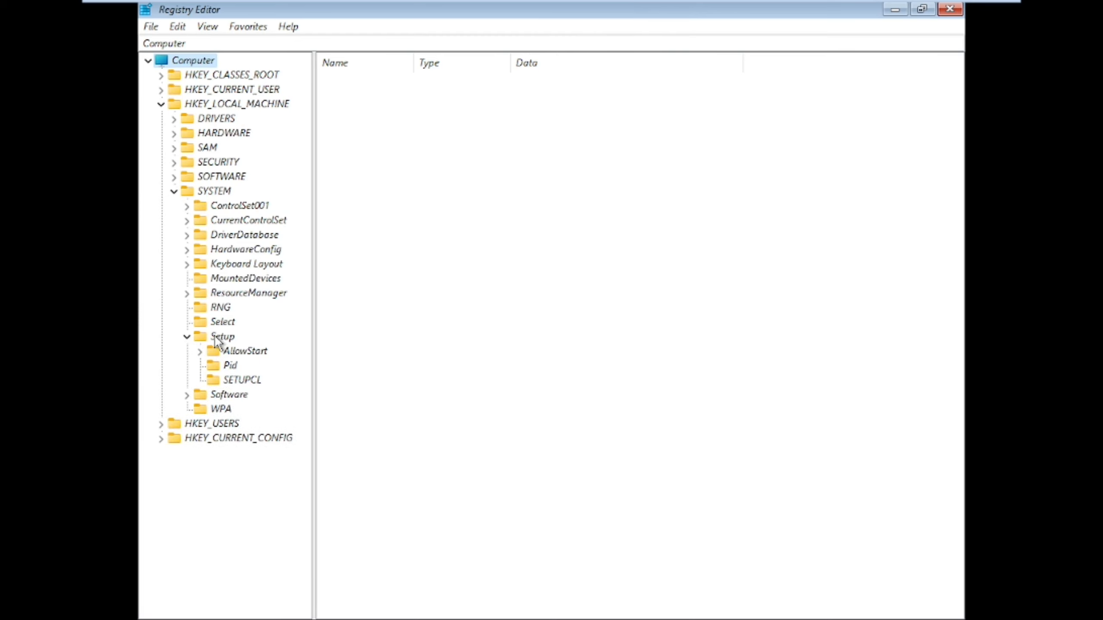
pyautogui.click(217, 338)
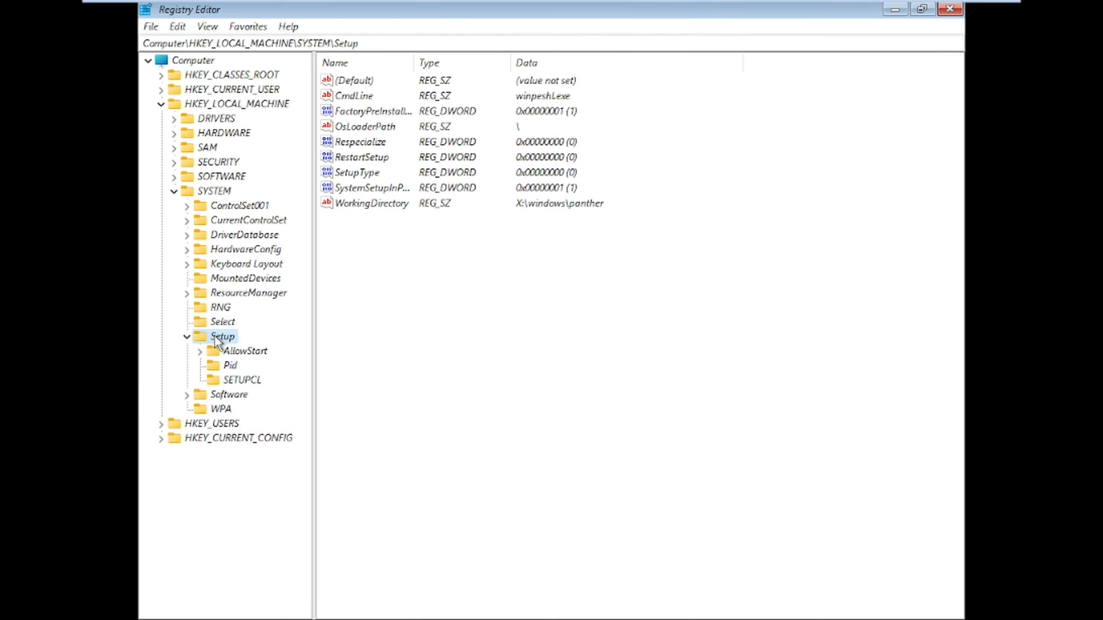
pyautogui.click(186, 337)
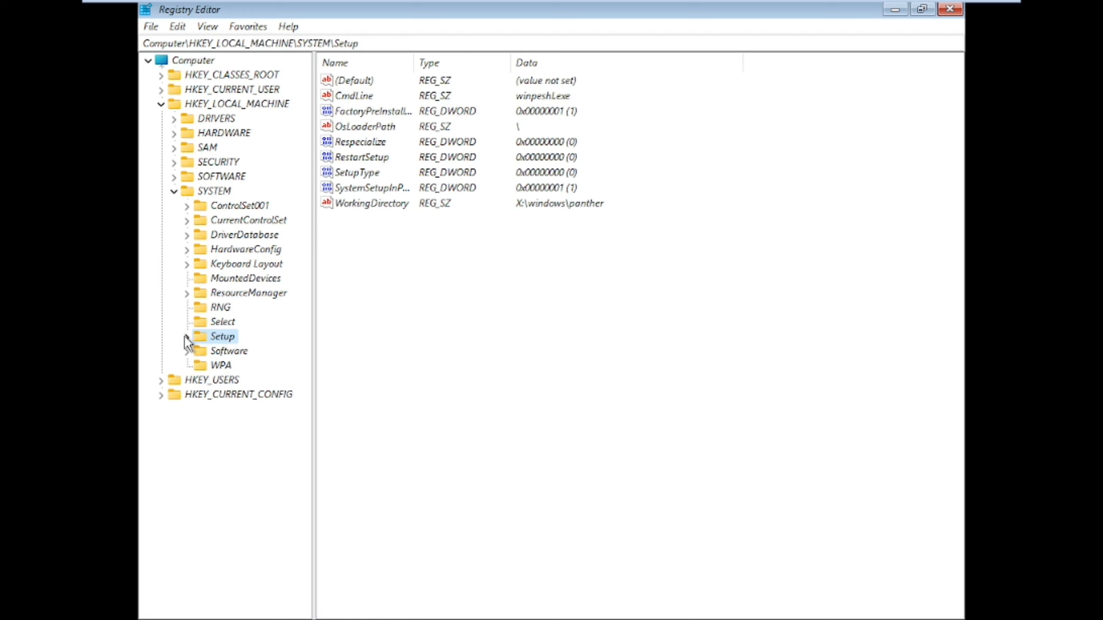
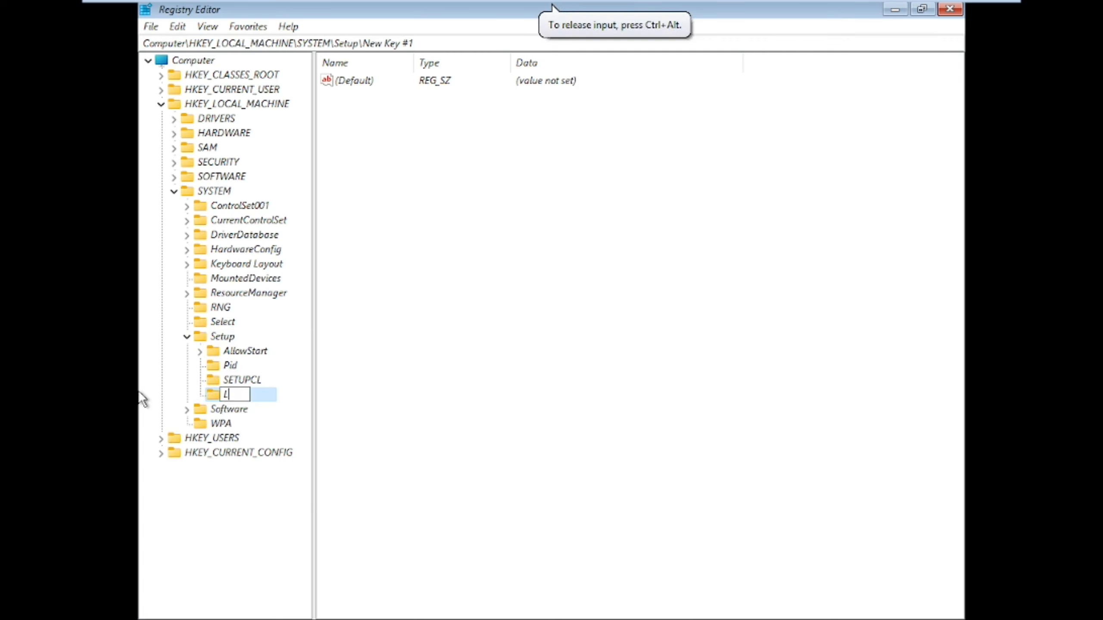
# Step: Create a new key named LabConfig under the Setup key
pyautogui.write('abConfig')
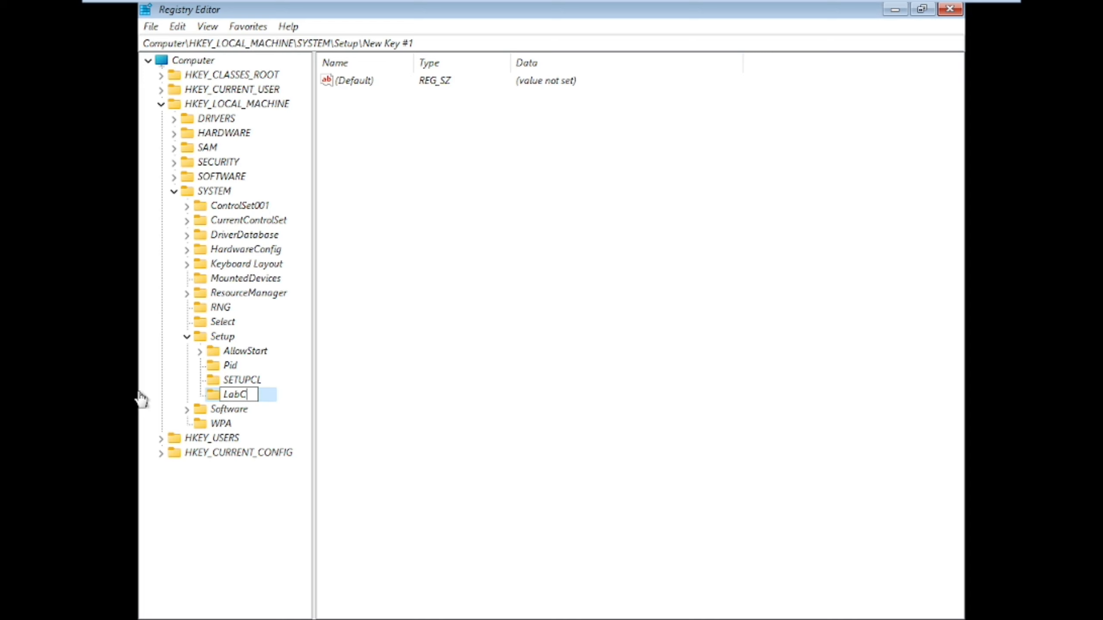
pyautogui.write('abCo')
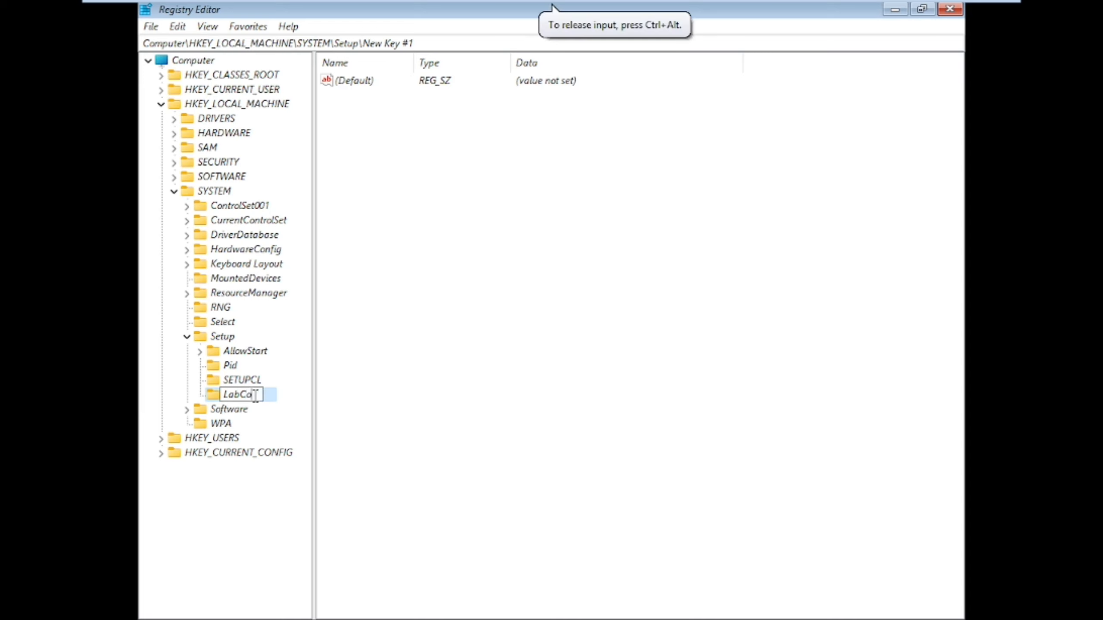
pyautogui.write('nfig')
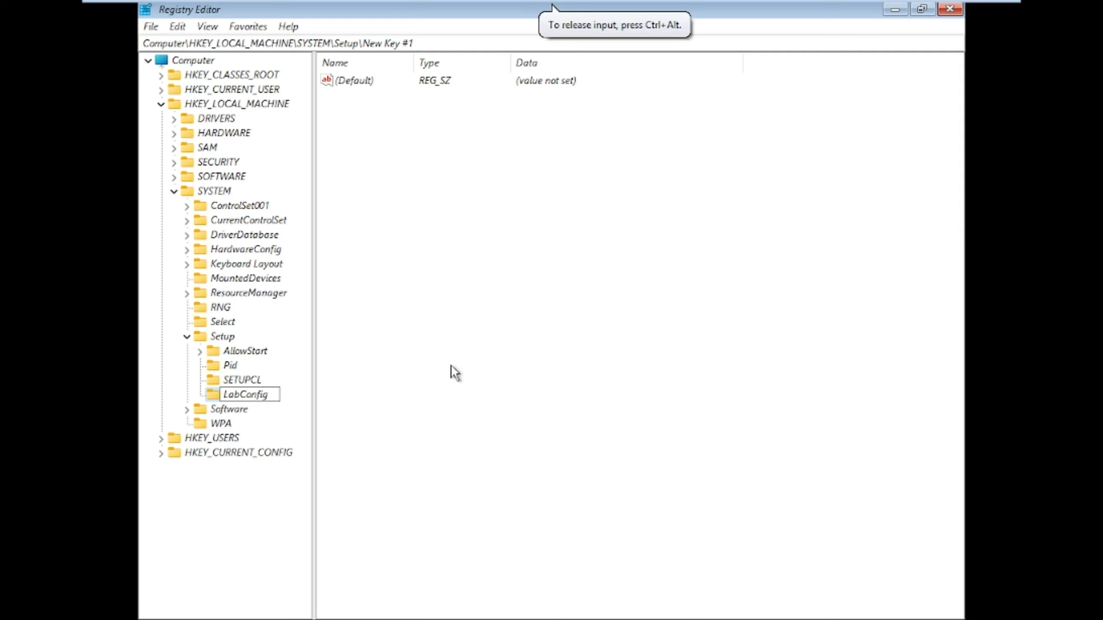
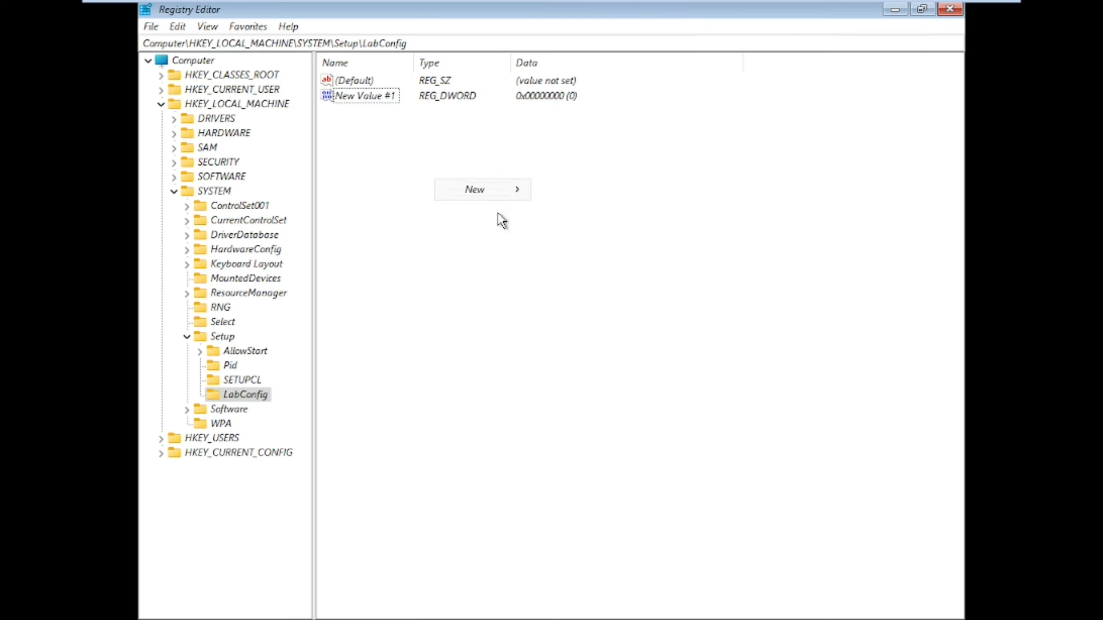
# Step: Add five new DWORD (32-bit) values to the LabConfig key
pyautogui.moveTo(520, 191)
pyautogui.click(584, 250)
pyautogui.rightClick(448, 184)
pyautogui.click(604, 255)
pyautogui.rightClick(448, 186)
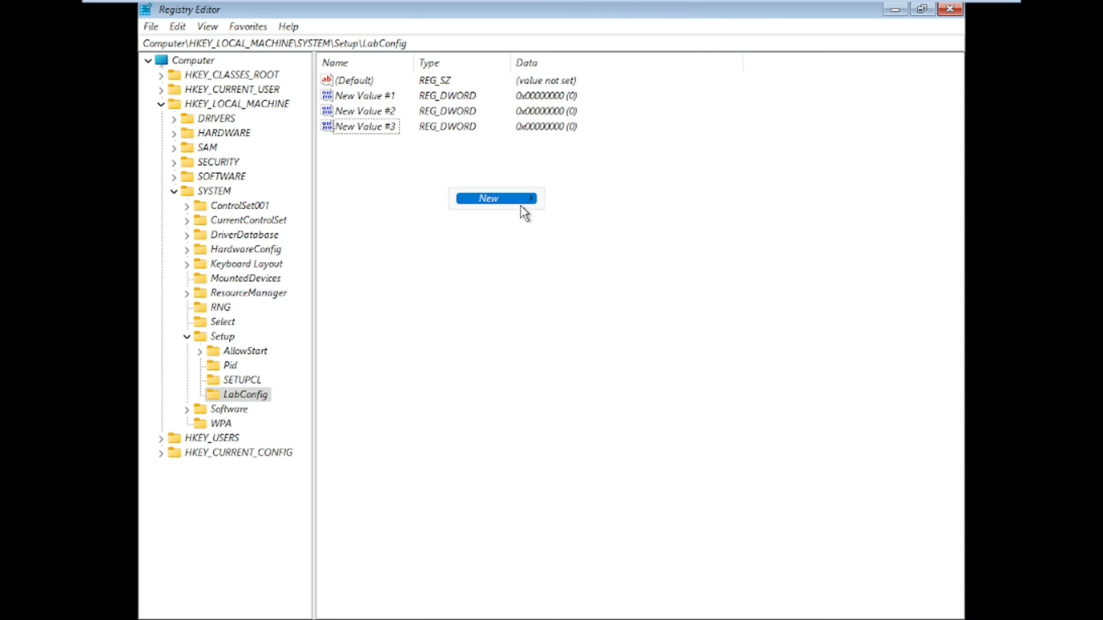
pyautogui.click(604, 256)
pyautogui.rightClick(417, 234)
pyautogui.click(600, 305)
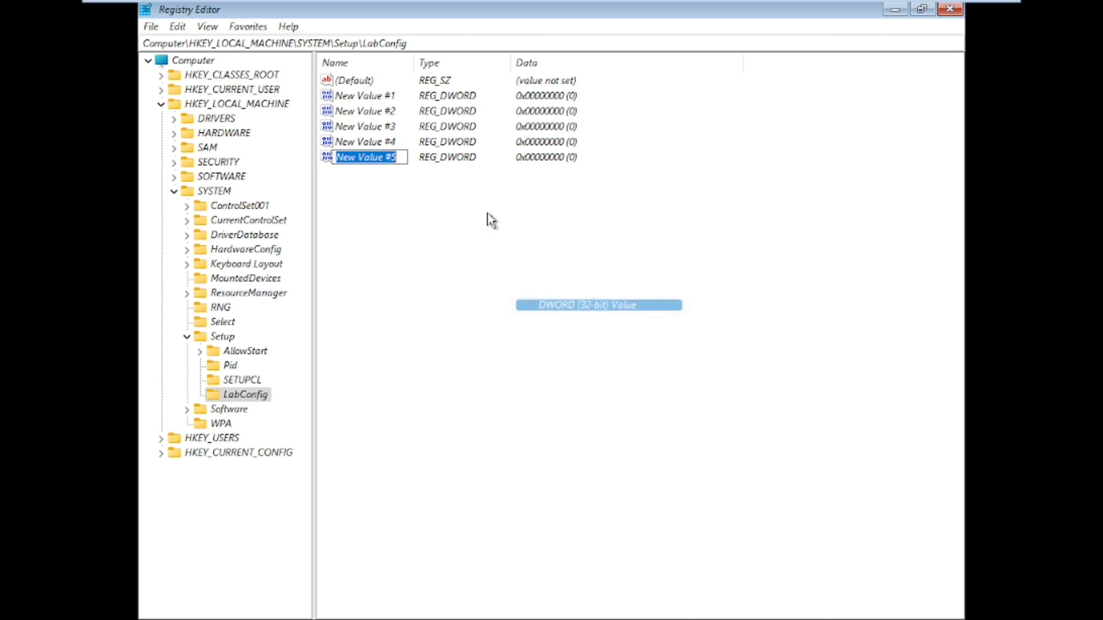
# Step: Rename the first new DWORD value in LabConfig as BypassCPUCheck
pyautogui.click(373, 97)
pyautogui.click(373, 97)
pyautogui.write('Bypa')
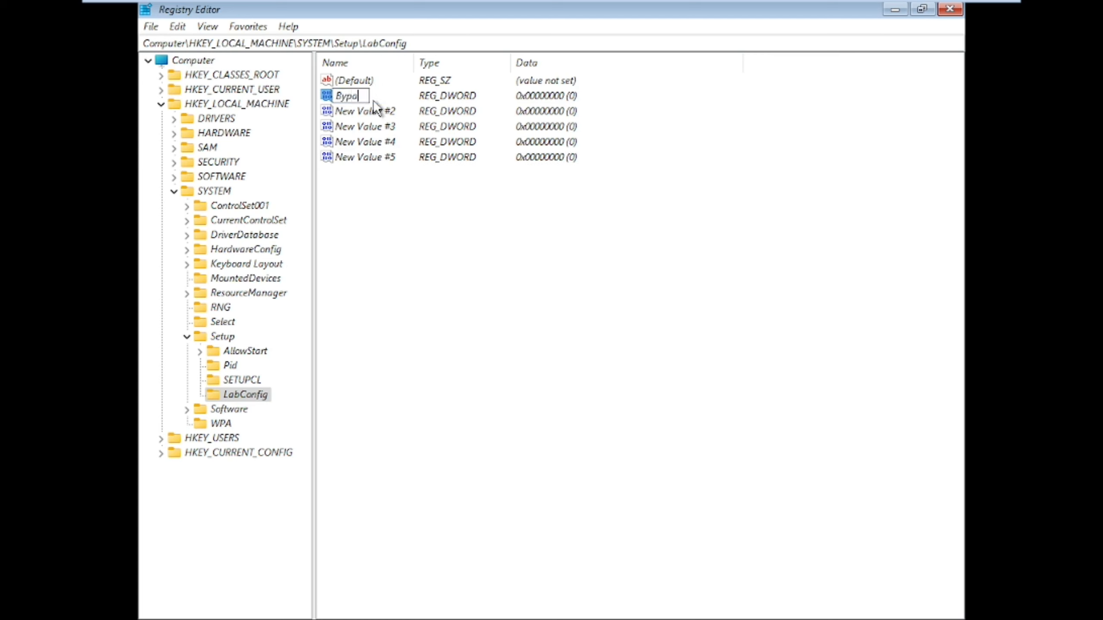
pyautogui.write('ssCPUCheck')
pyautogui.press('Return')
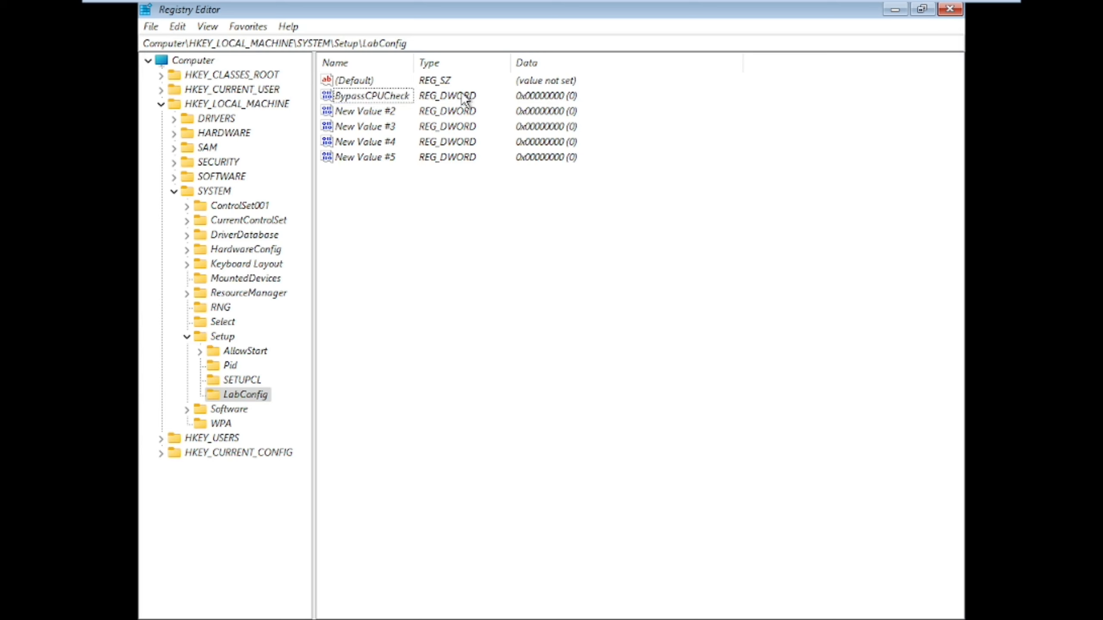
# Step: Widen the Name column and rename the second DWORD value as BypassTPMCheck
pyautogui.click(391, 113)
pyautogui.doubleClick(414, 63)
pyautogui.press('F2')
pyautogui.write('Bypass')
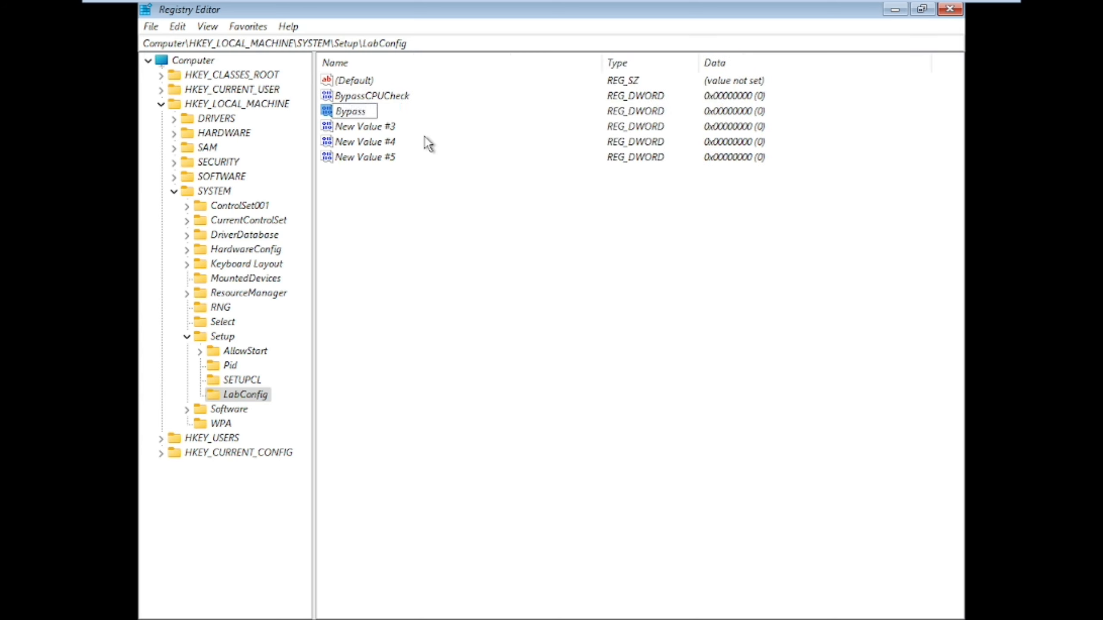
pyautogui.write('TPMCheck')
# Step: Rename the third DWORD value in LabConfig as BypassRAMCheck
pyautogui.click(361, 125)
pyautogui.press('F2')
pyautogui.write('By')
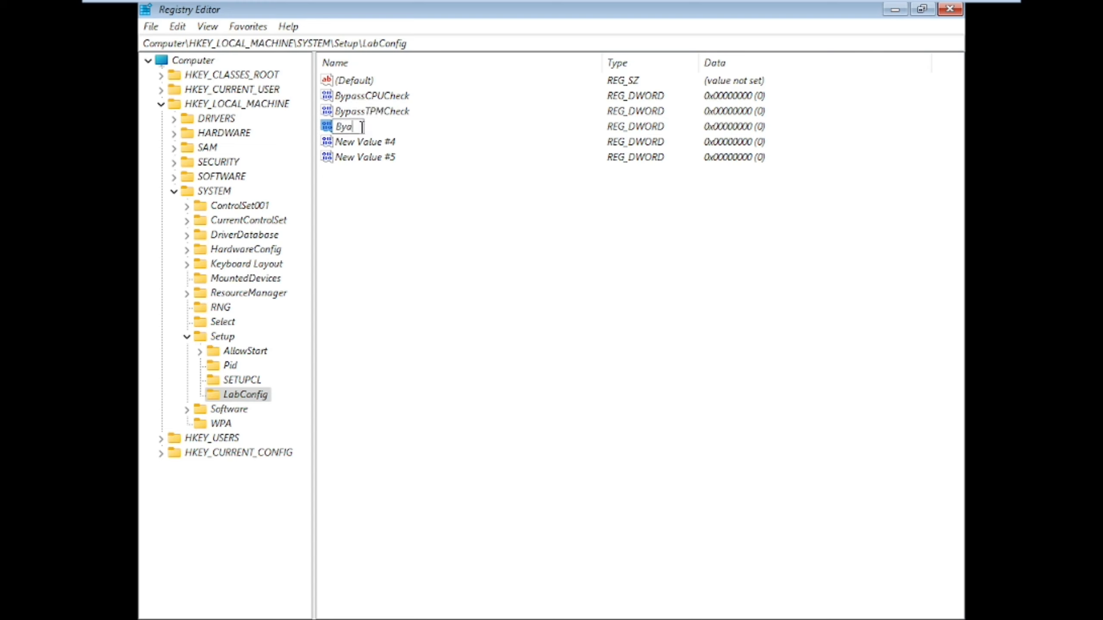
pyautogui.write('passRAMCheck')
# Step: Rename the fourth DWORD value in LabConfig as BypassSecureBootCheck
pyautogui.click(360, 143)
pyautogui.press('F2')
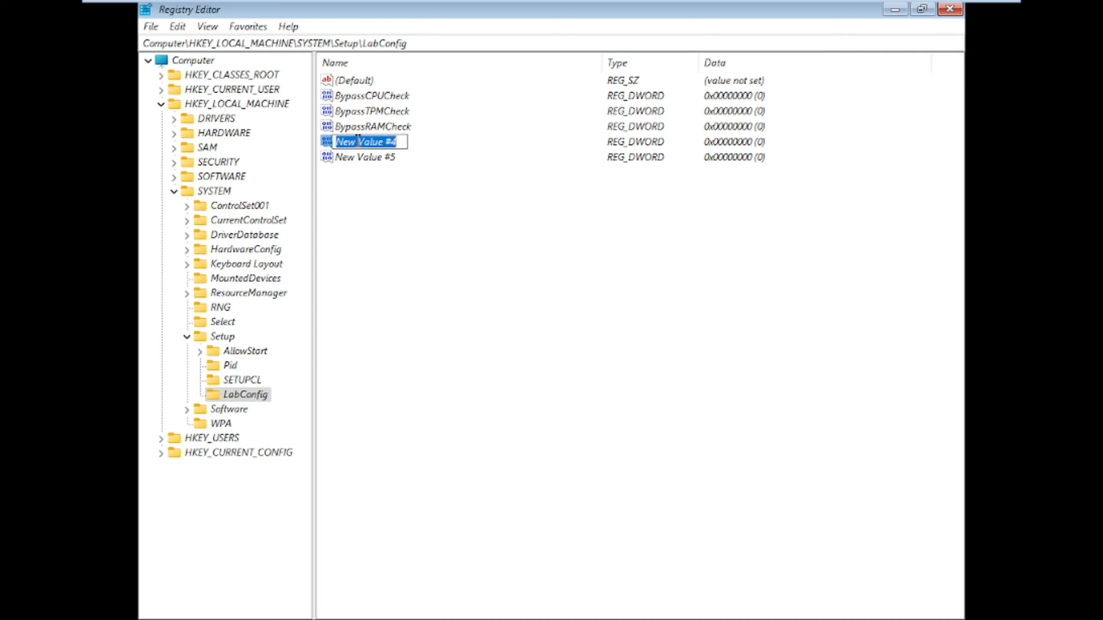
pyautogui.write('BypassSecureBootCheck')
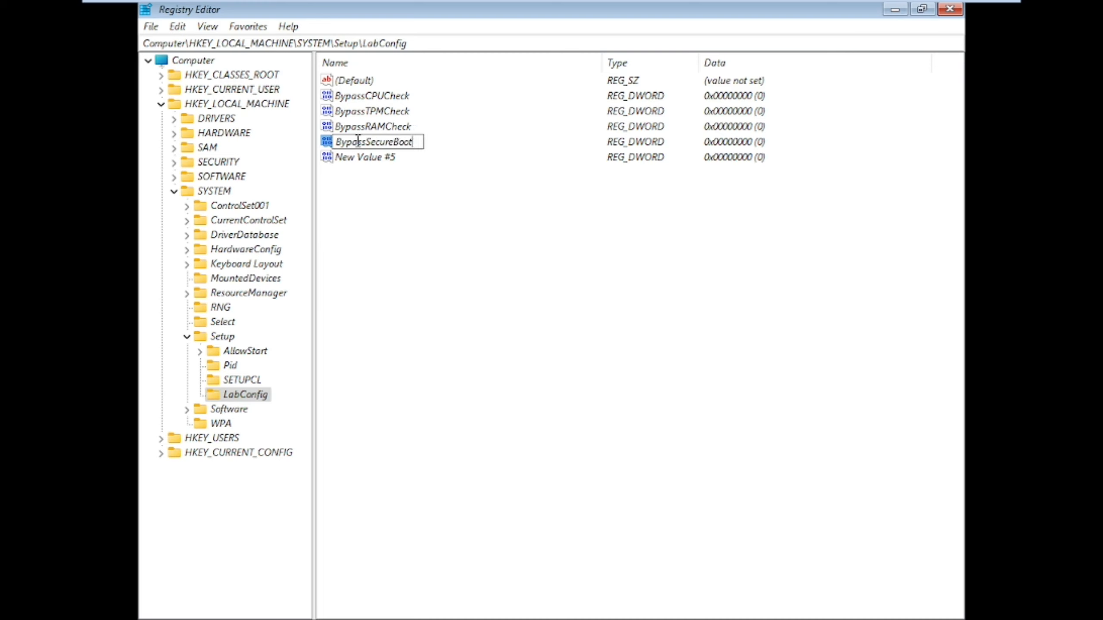
# Step: Rename the fifth DWORD value in LabConfig as BypassStorageCheck
pyautogui.click(352, 161)
pyautogui.press('F2')
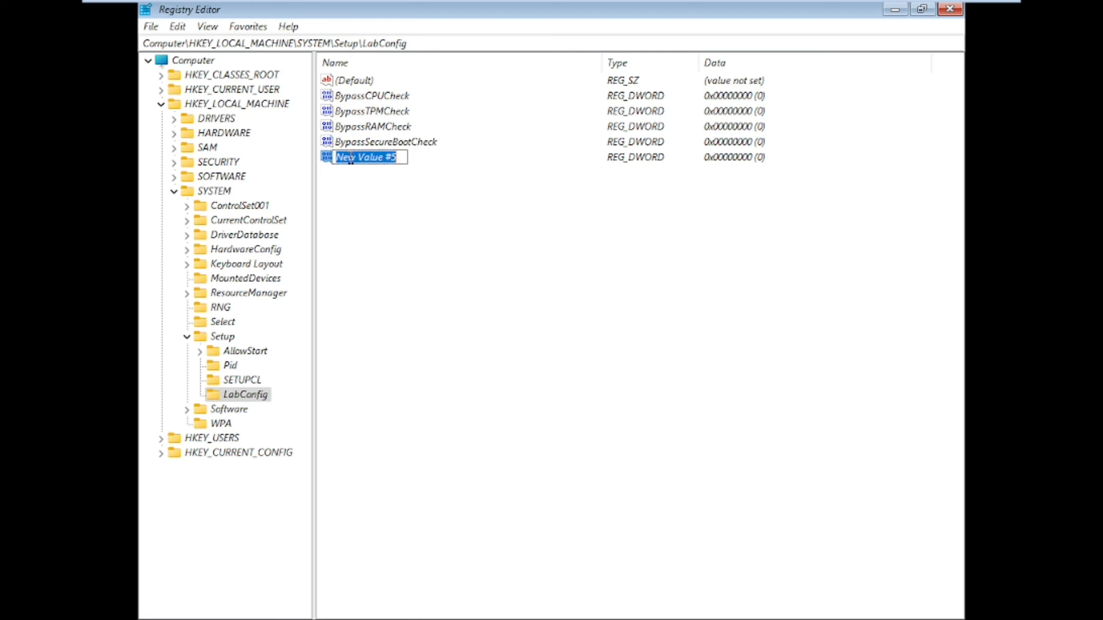
pyautogui.write('BypassStorage')
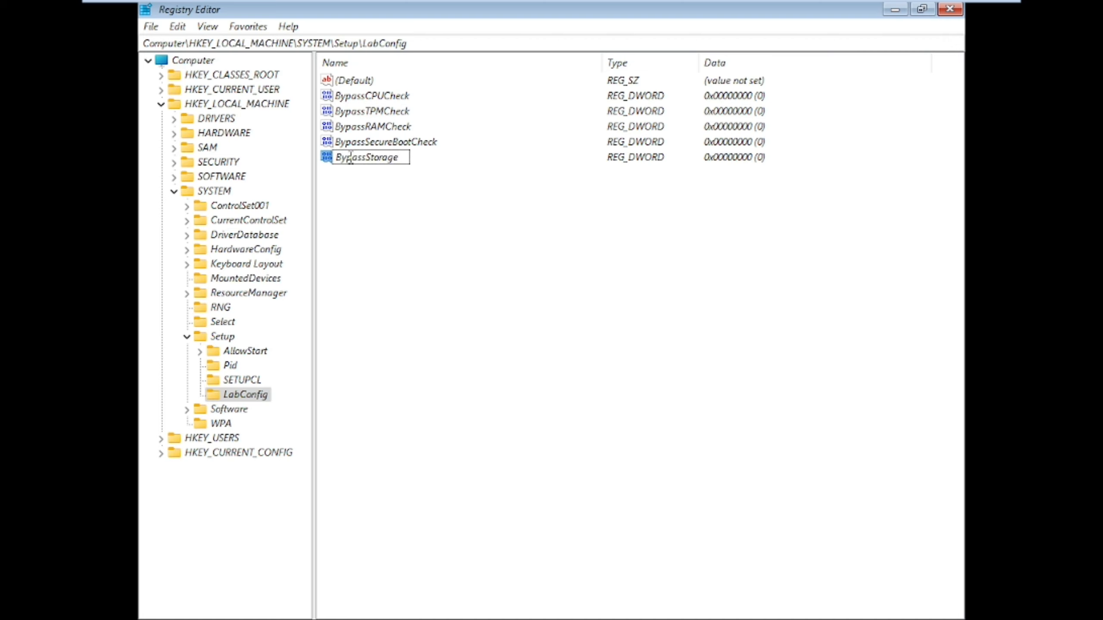
pyautogui.write('Check')
pyautogui.press('Return')
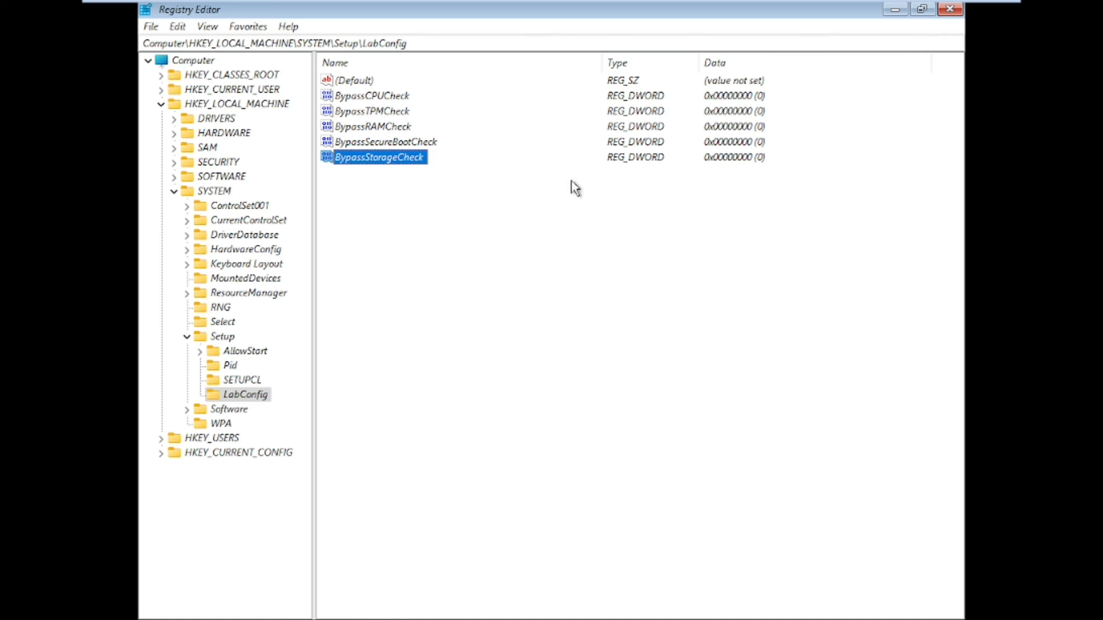
# Step: Set the value data of BypassCPUCheck and BypassTPMCheck to 1
pyautogui.doubleClick(378, 99)
pyautogui.write('1')
pyautogui.click(367, 211)
pyautogui.doubleClick(371, 110)
pyautogui.write('1')
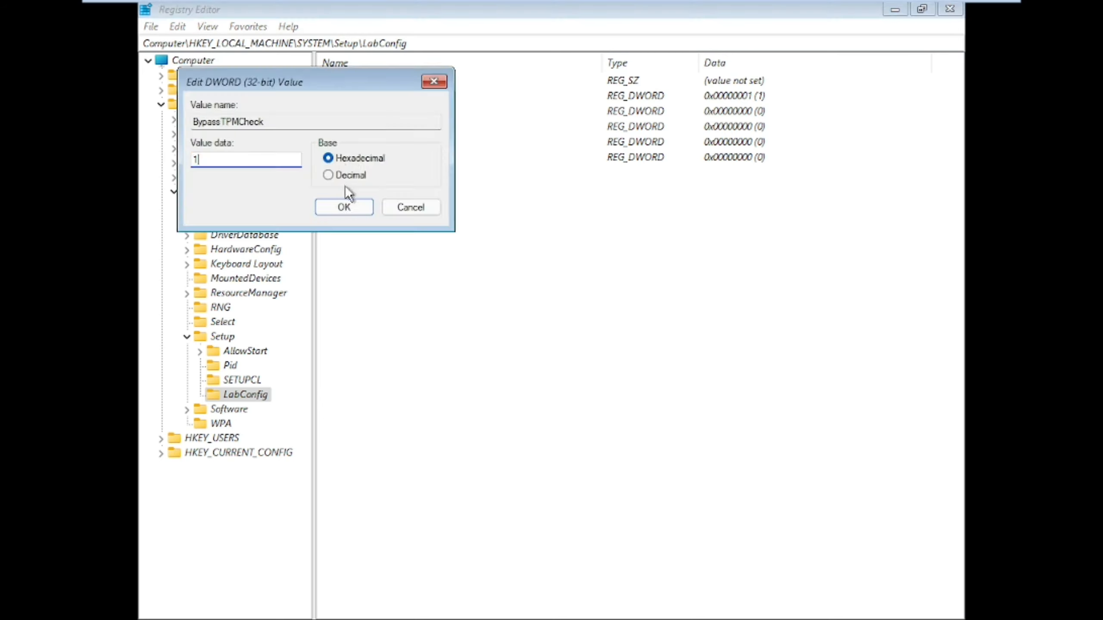
pyautogui.click(345, 207)
# Step: Set the value data of BypassRAMCheck and BypassSecureBootCheck to 1
pyautogui.click(350, 126)
pyautogui.doubleClick(350, 126)
pyautogui.write('1')
pyautogui.click(344, 207)
pyautogui.doubleClick(371, 142)
pyautogui.write('1')
pyautogui.click(344, 206)
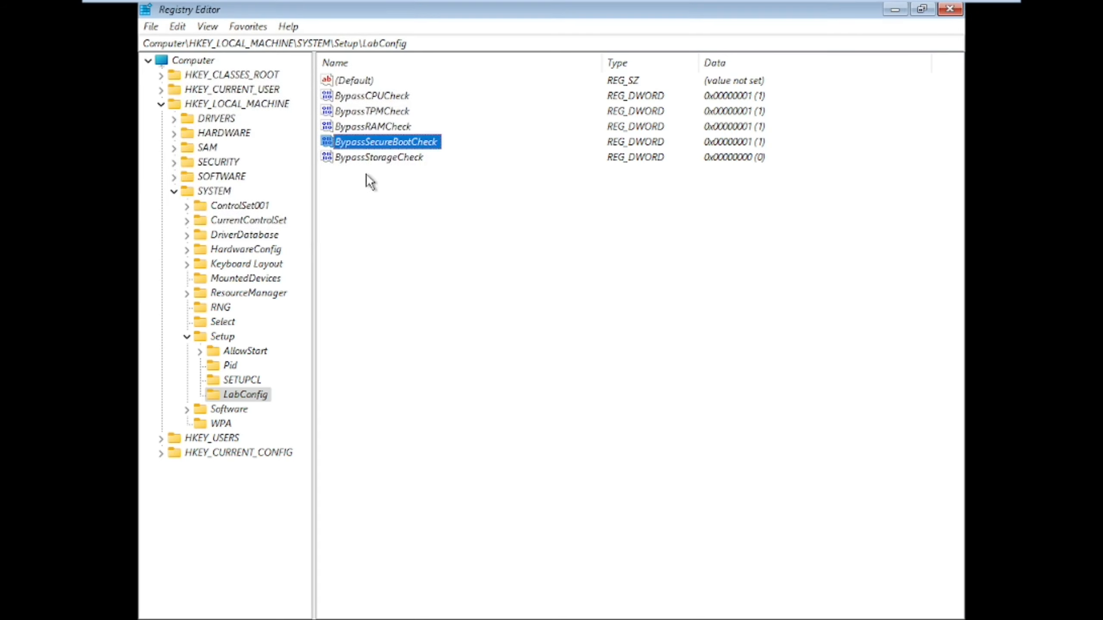
# Step: Set the value data of BypassStorageCheck to 1 and refresh the LabConfig value list
pyautogui.doubleClick(378, 157)
pyautogui.write('1')
pyautogui.click(338, 210)
pyautogui.press('F5')
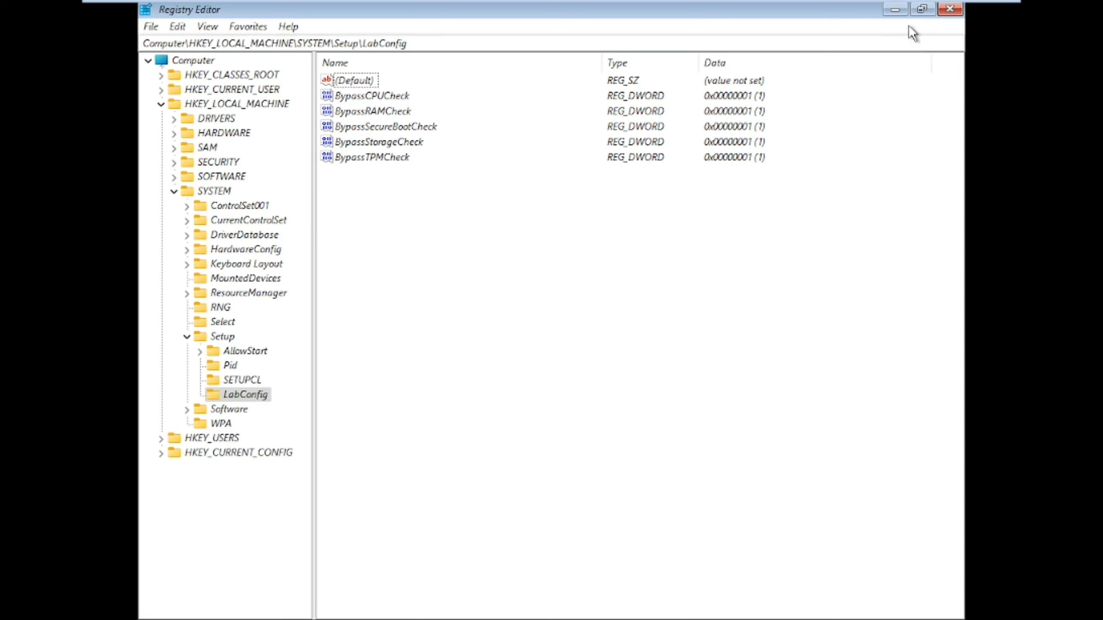
# Step: Close Registry Editor and the command prompt, returning to Windows Setup to start the installation
pyautogui.click(950, 8)
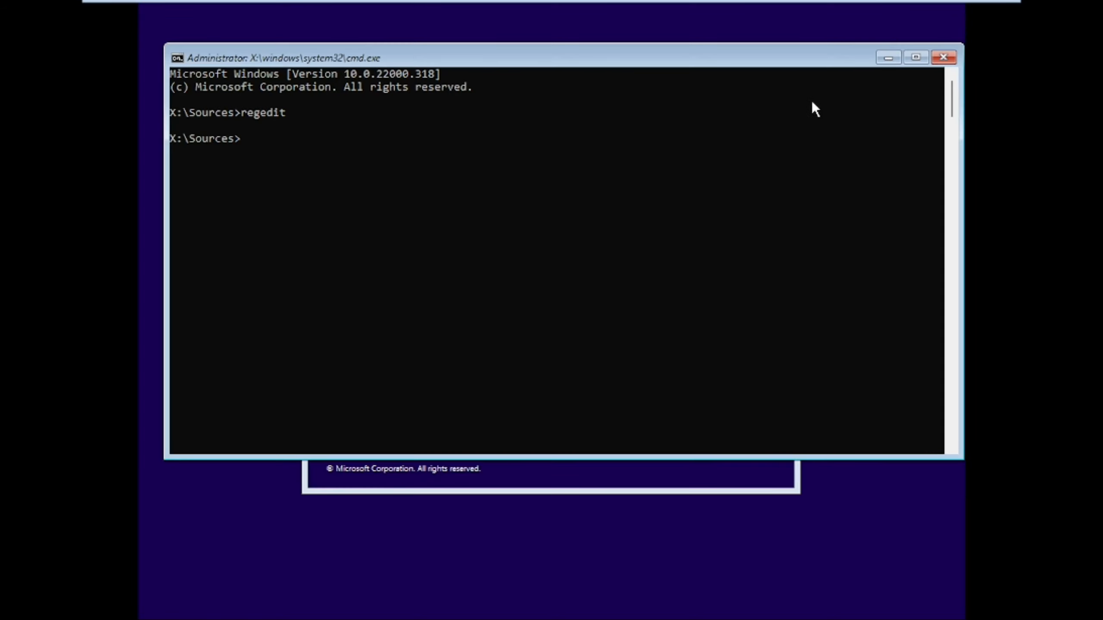
pyautogui.click(937, 56)
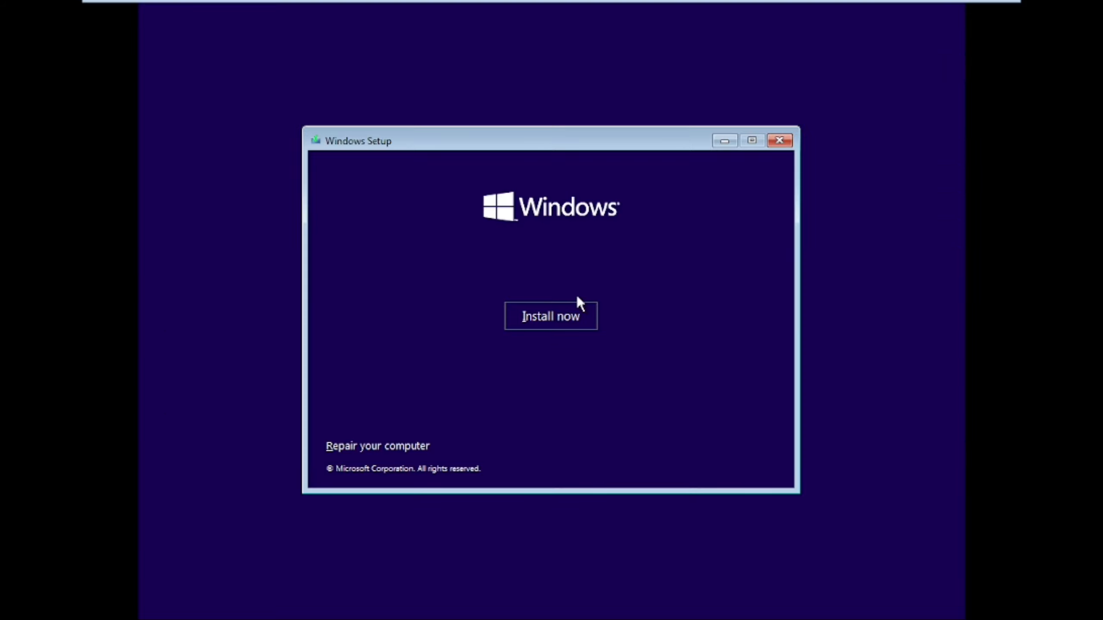
pyautogui.click(576, 316)
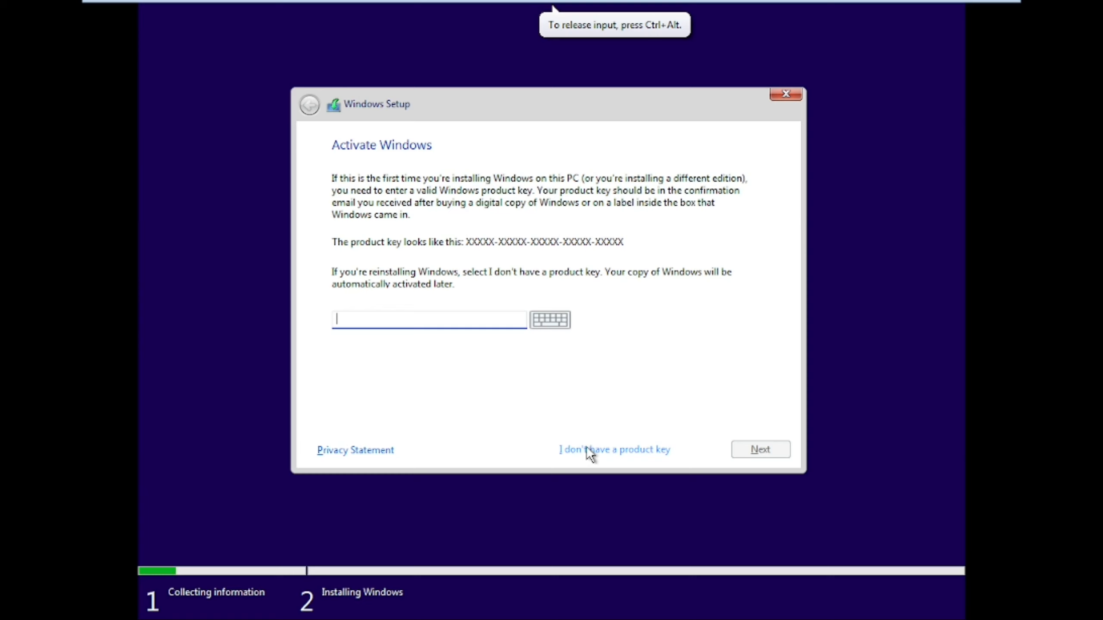
# Step: Continue without a product key and choose Windows 11 Pro as the edition to install
pyautogui.click(587, 449)
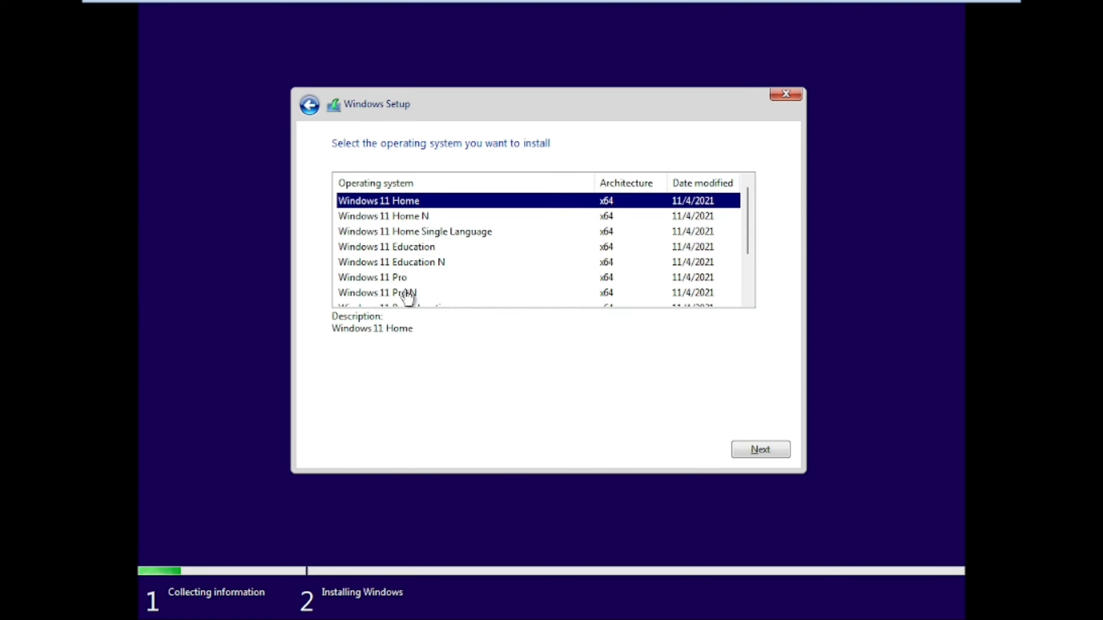
pyautogui.click(405, 278)
pyautogui.click(750, 450)
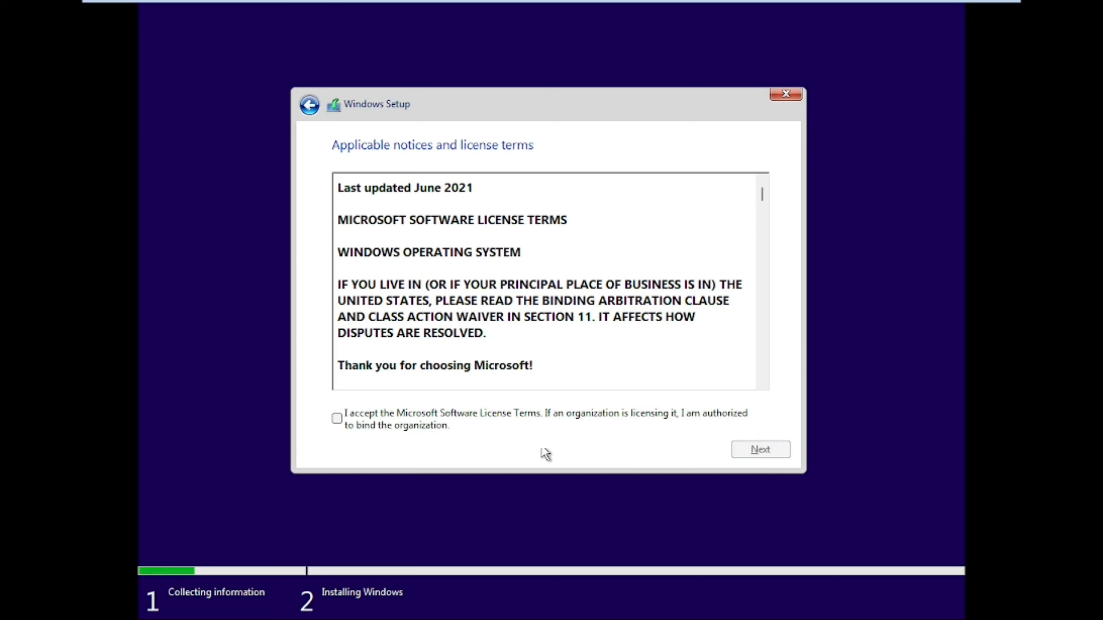
# Step: Accept the Microsoft license terms and choose the Custom: Install Windows only (advanced) installation type
pyautogui.click(355, 426)
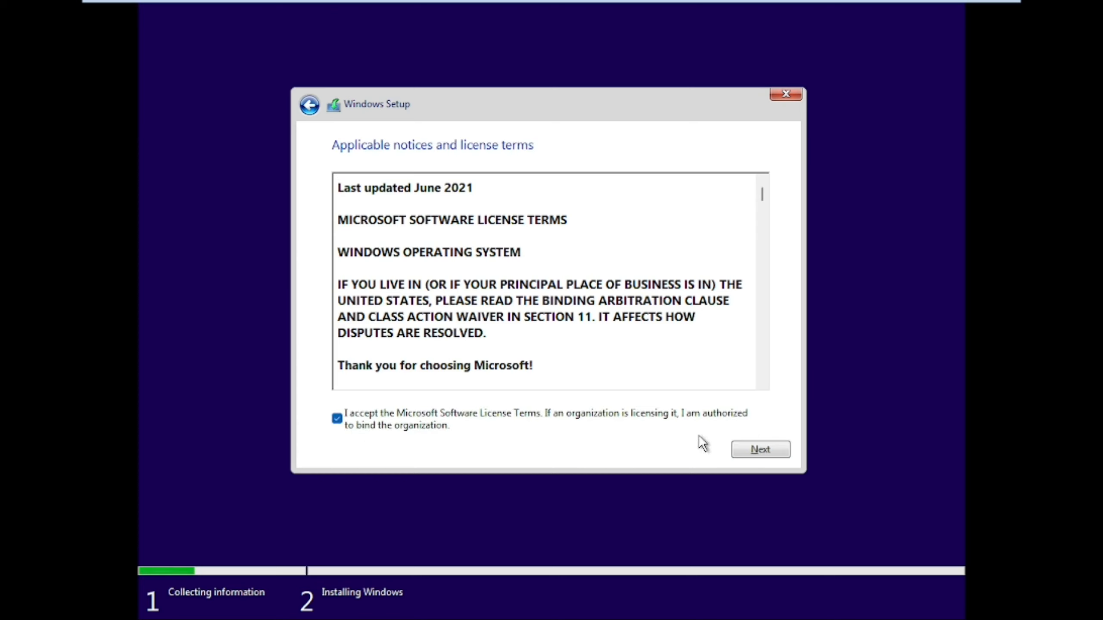
pyautogui.click(758, 450)
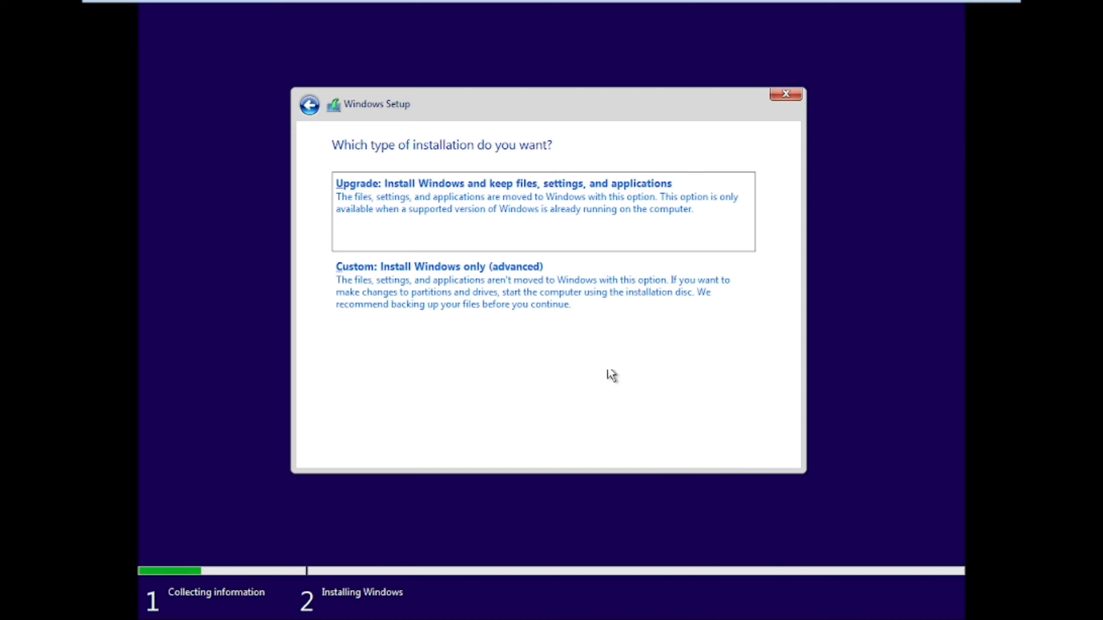
pyautogui.click(578, 327)
# Step: Create a new 30880 MB partition in the unallocated space of Drive 0
pyautogui.click(672, 353)
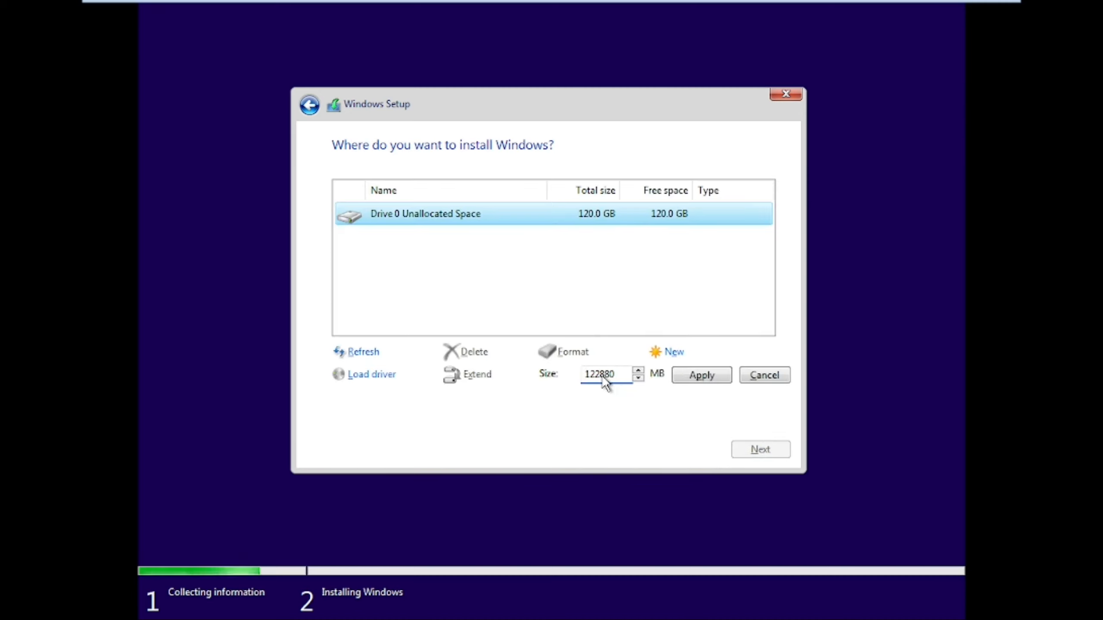
pyautogui.moveTo(603, 381); pyautogui.dragTo(584, 384)
pyautogui.write('20')
pyautogui.press('BackSpace')
pyautogui.press('BackSpace')
pyautogui.write('30')
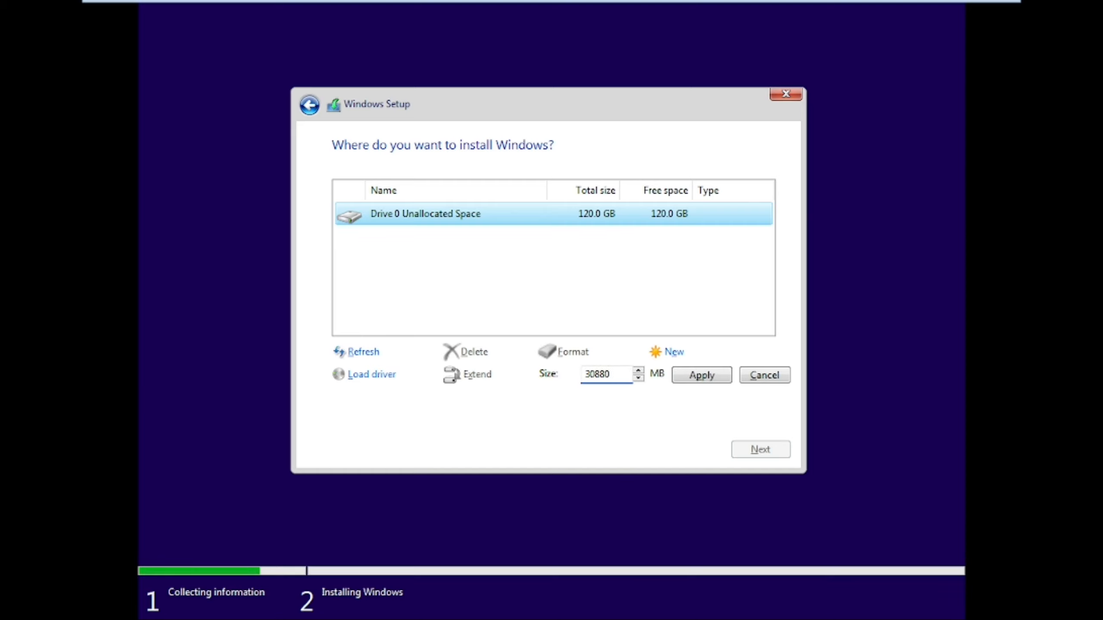
pyautogui.click(701, 375)
pyautogui.click(664, 375)
# Step: Install Windows on the new partition and restart the computer to continue setup
pyautogui.click(589, 277)
pyautogui.click(610, 244)
pyautogui.click(755, 449)
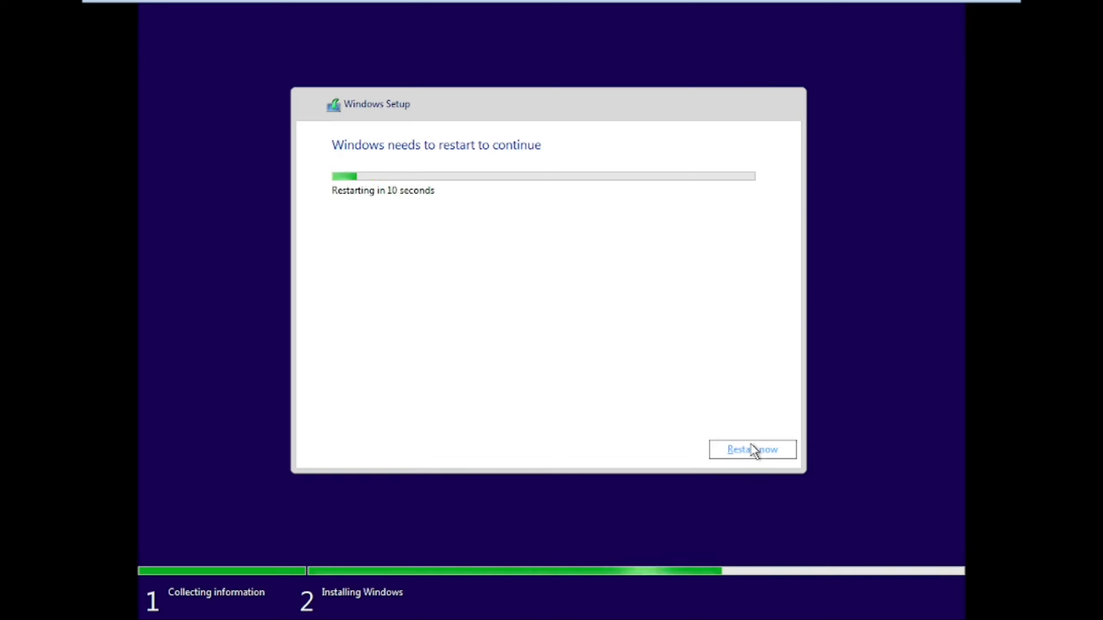
pyautogui.click(753, 451)
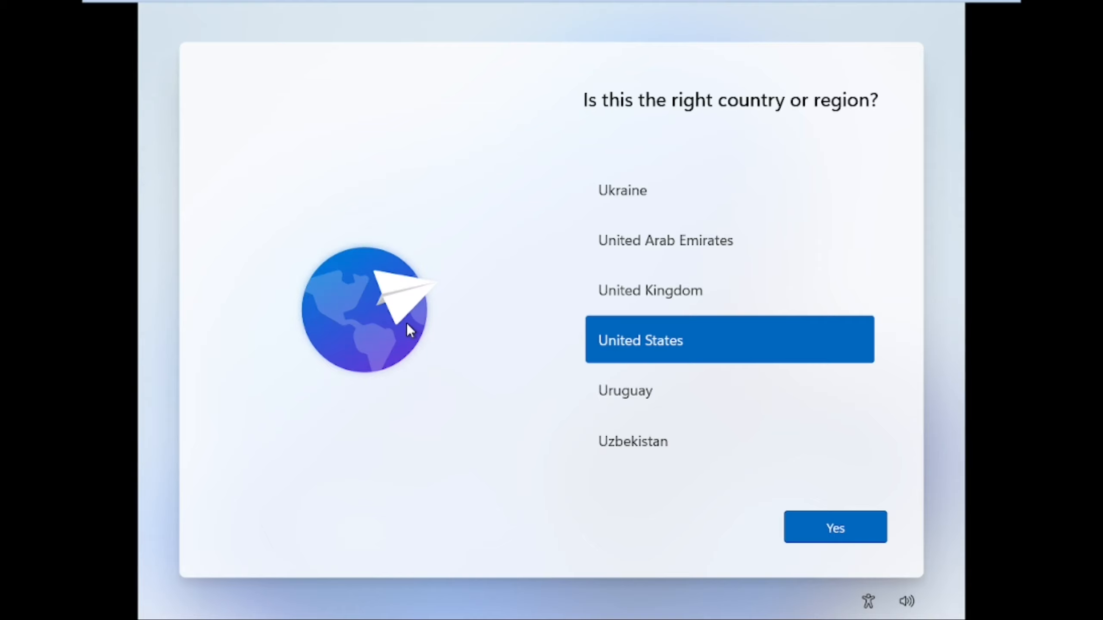
# Step: Accept United States as the region and US as the only keyboard layout, without a second layout
pyautogui.click(843, 526)
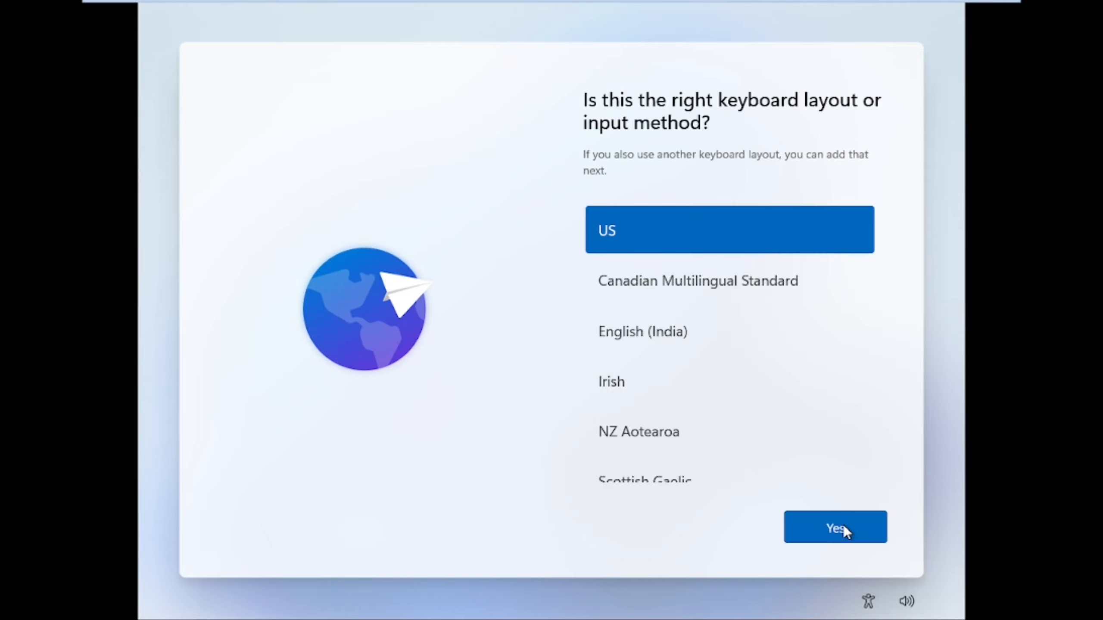
pyautogui.click(810, 527)
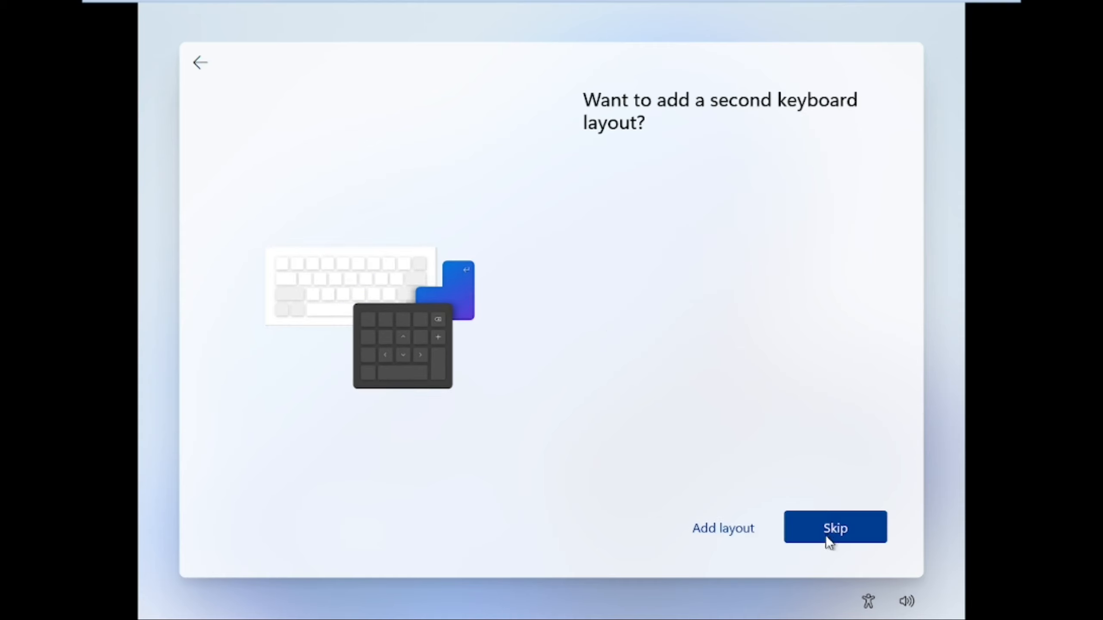
pyautogui.click(823, 531)
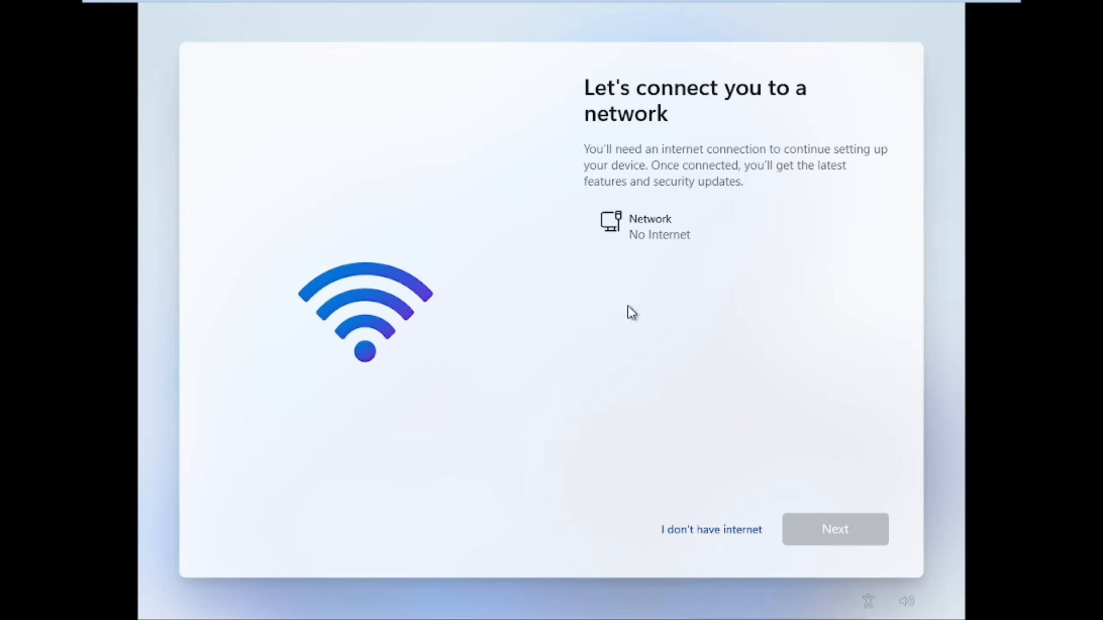
# Step: Continue with limited setup without internet and name the device's user admin
pyautogui.click(711, 525)
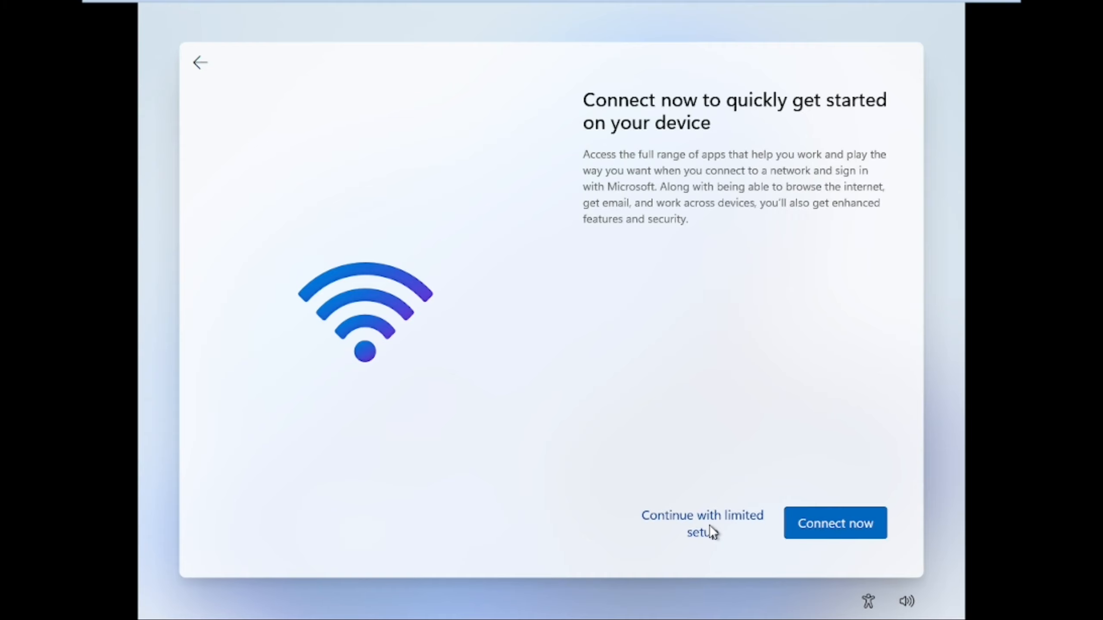
pyautogui.click(709, 525)
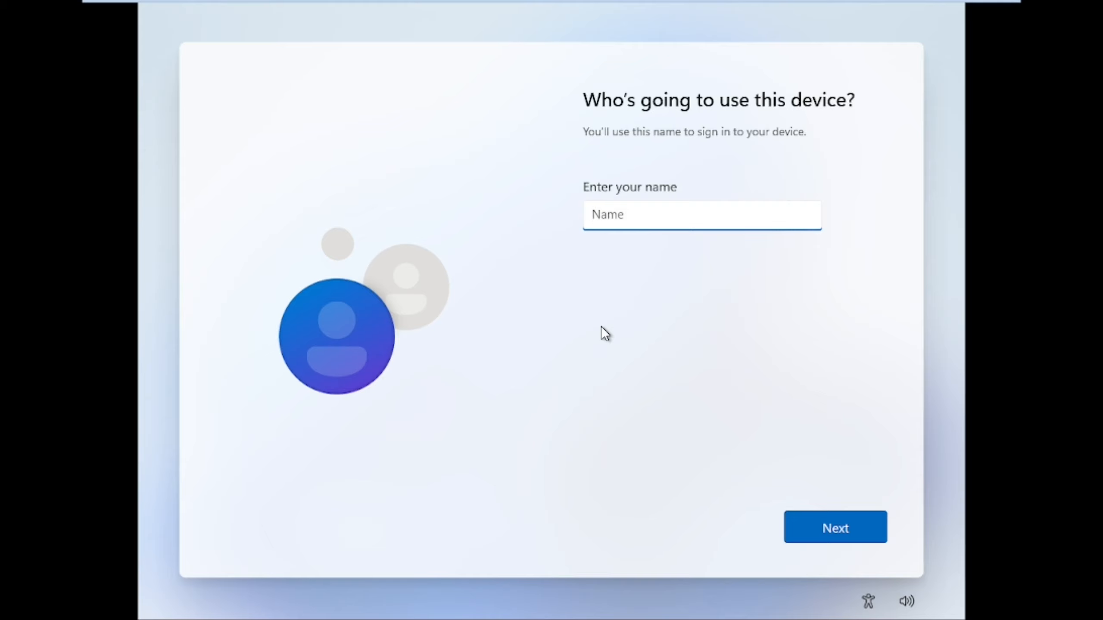
pyautogui.write('admin')
pyautogui.click(832, 526)
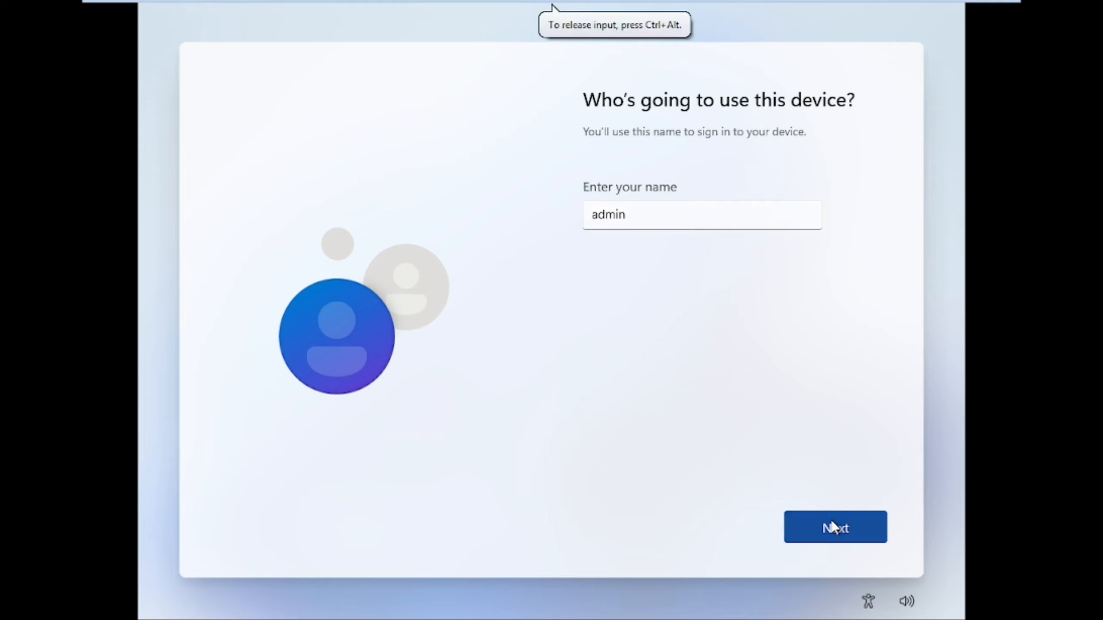
pyautogui.click(834, 529)
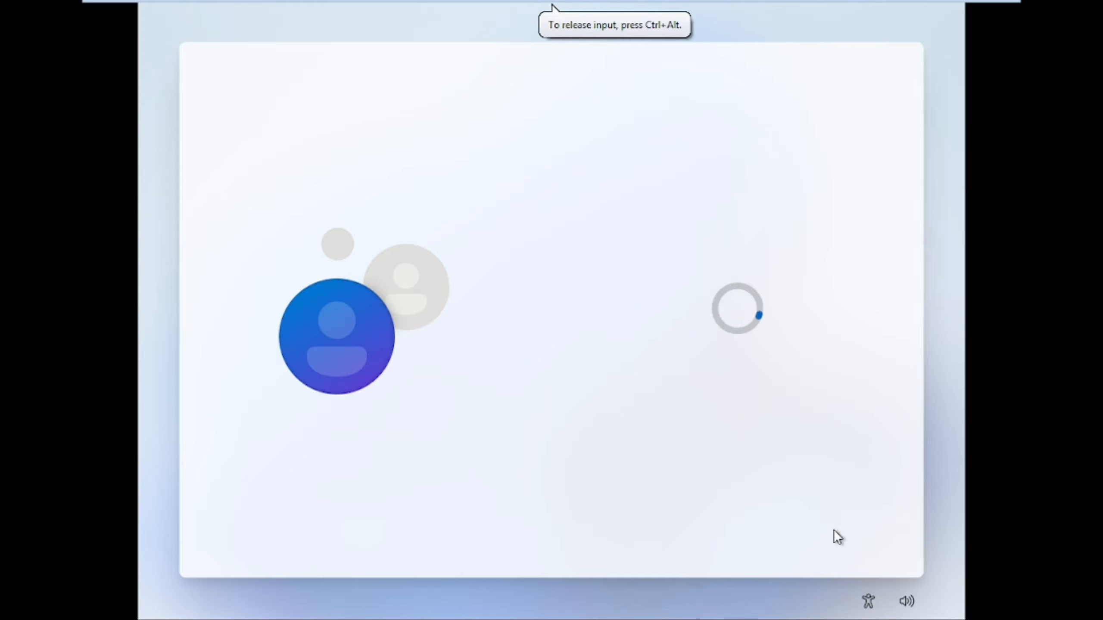
# Step: Review the privacy settings and accept them with their defaults to finish the Windows setup
pyautogui.click(832, 527)
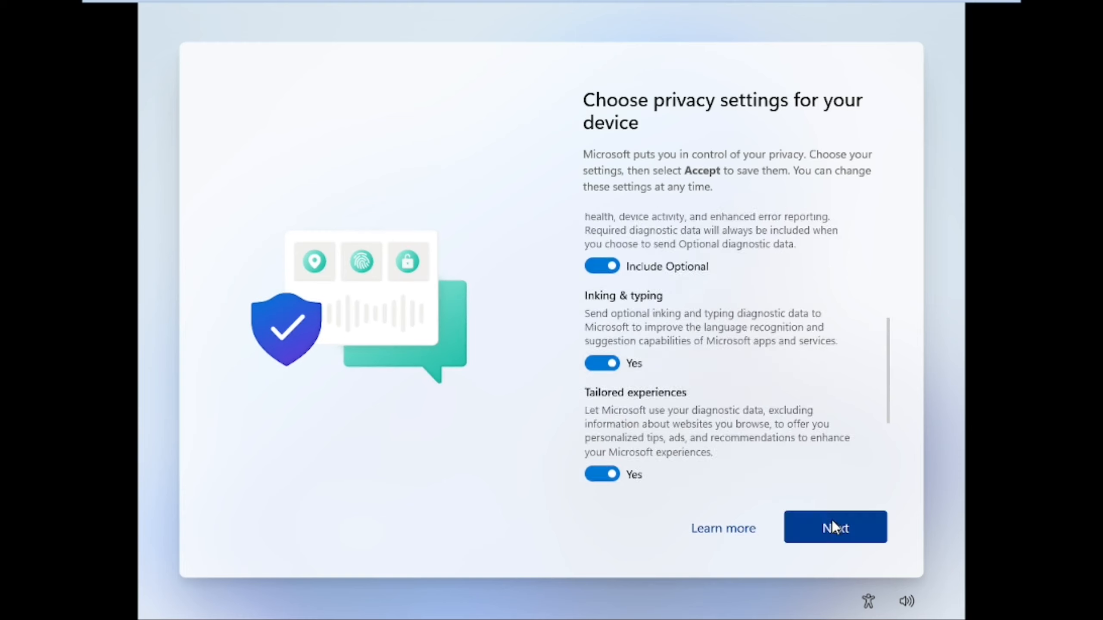
pyautogui.click(832, 525)
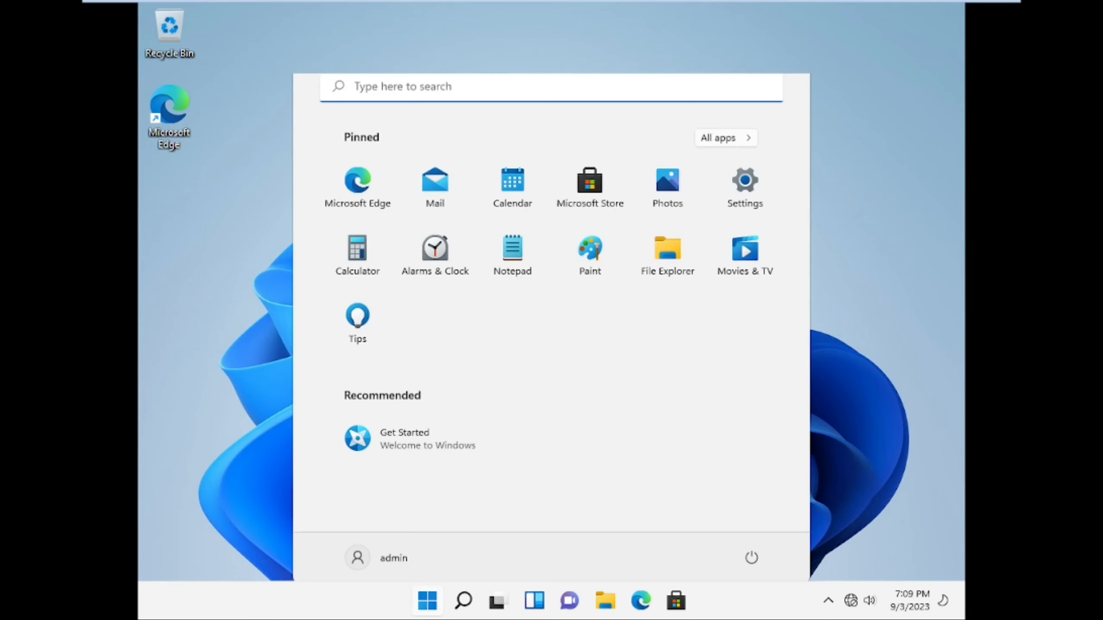
# Step: Check the installed Windows specifications in This PC's properties and open the product key and activation page
pyautogui.click(162, 248)
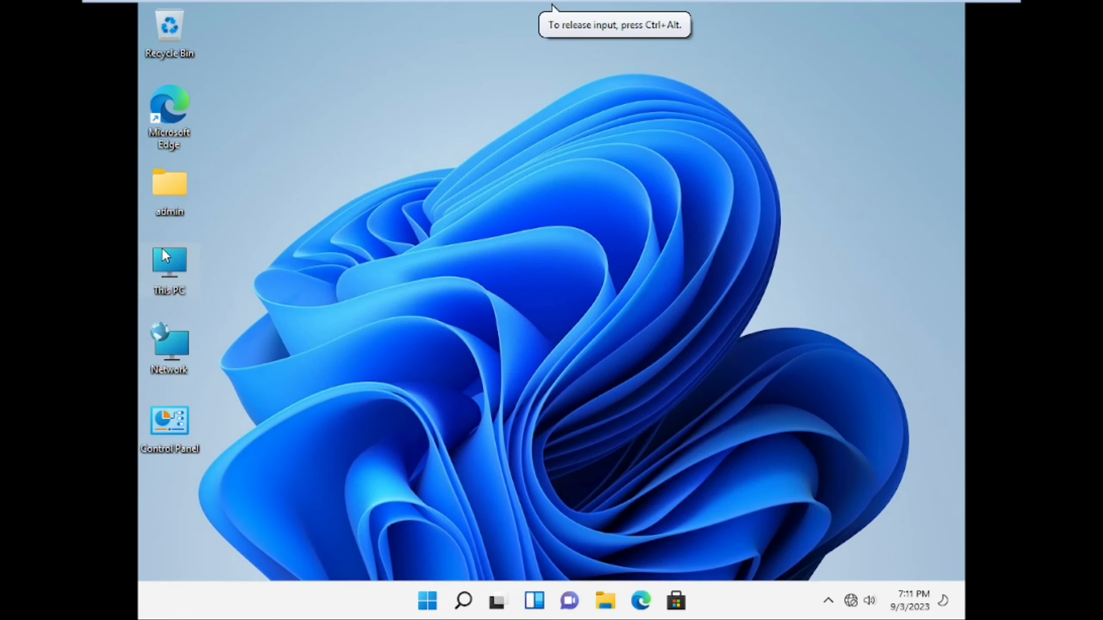
pyautogui.rightClick(163, 249)
pyautogui.click(256, 435)
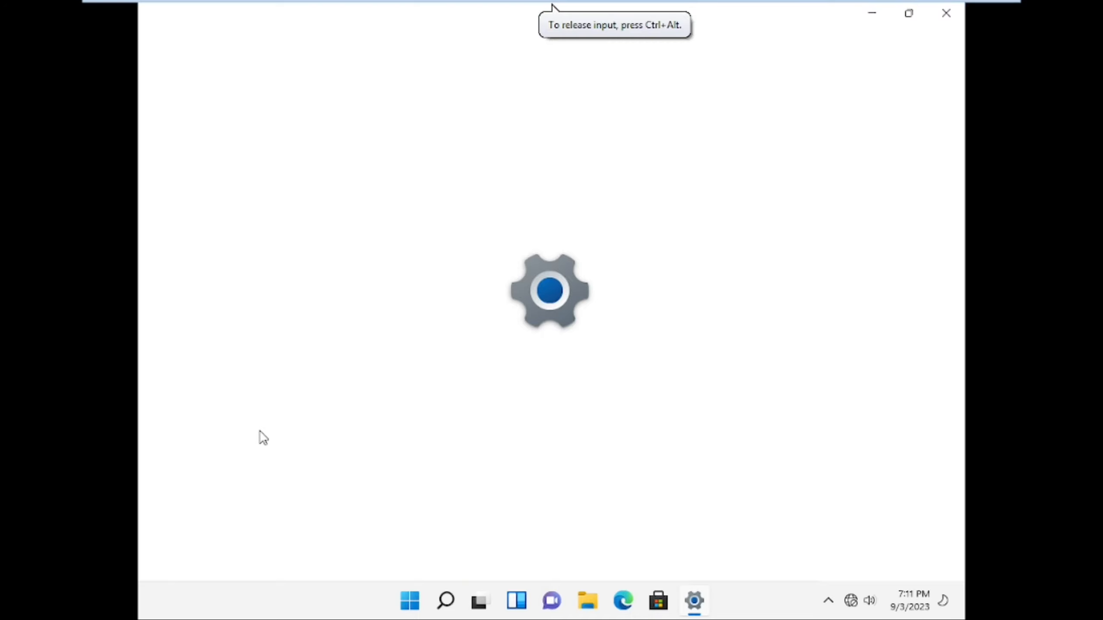
pyautogui.scroll(-6, 677, 428)
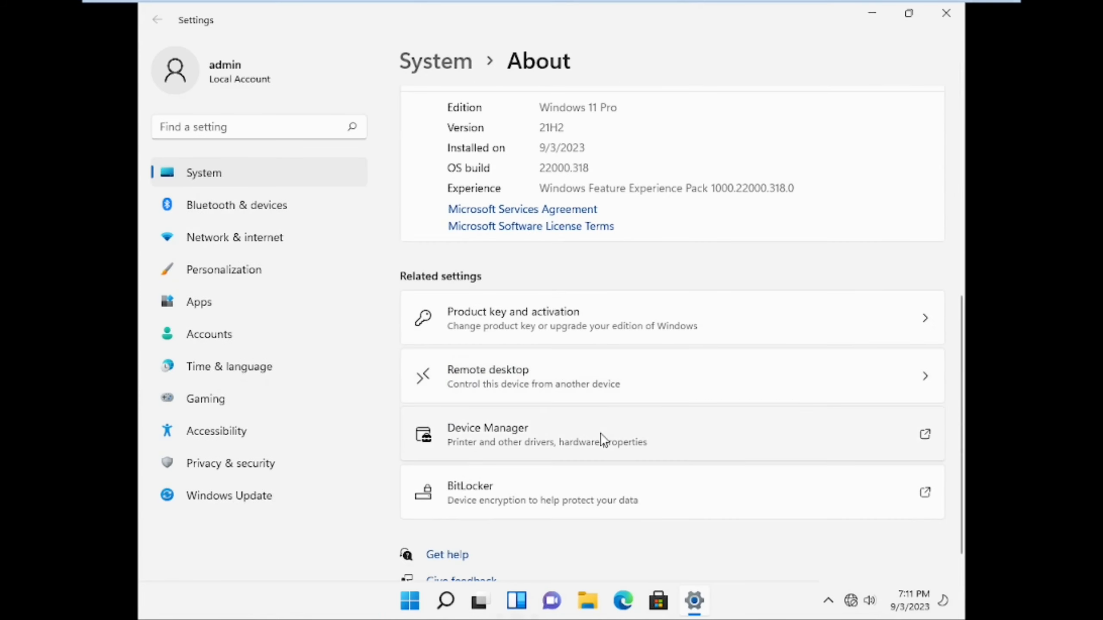
pyautogui.click(928, 321)
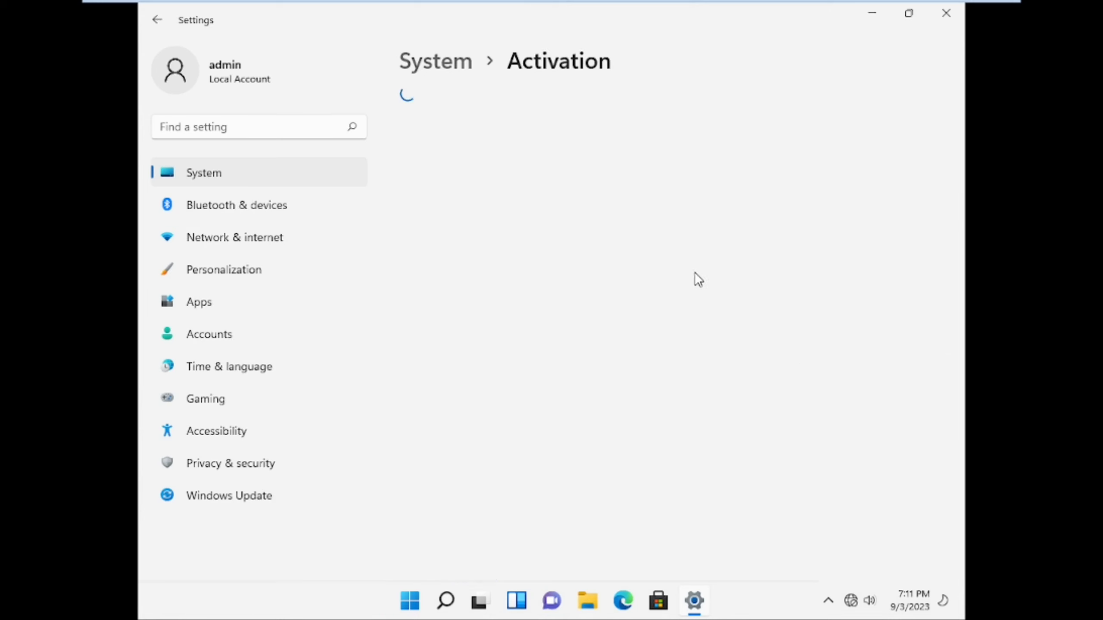